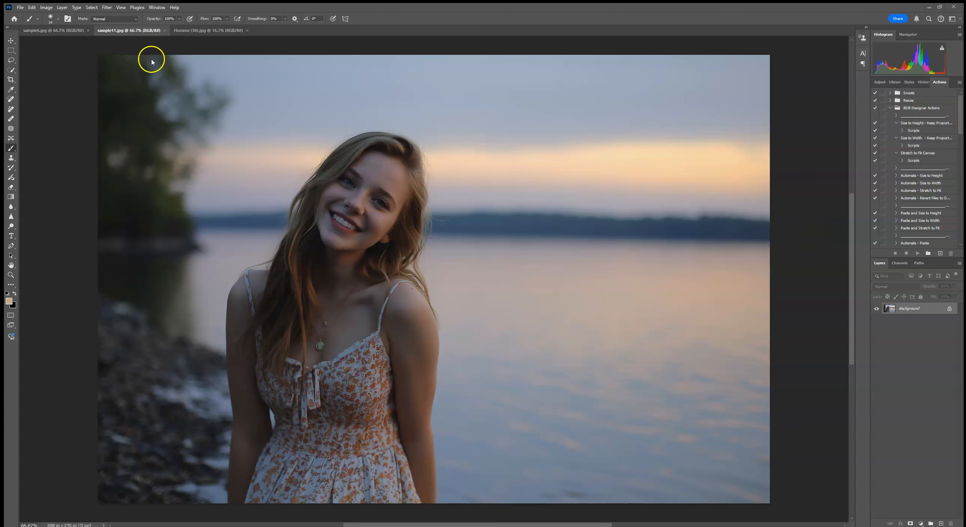
- Copy the entire Horizon (30).jpg image and paste it into the sample11.jpg portrait as a new layer
left_click(60, 31)
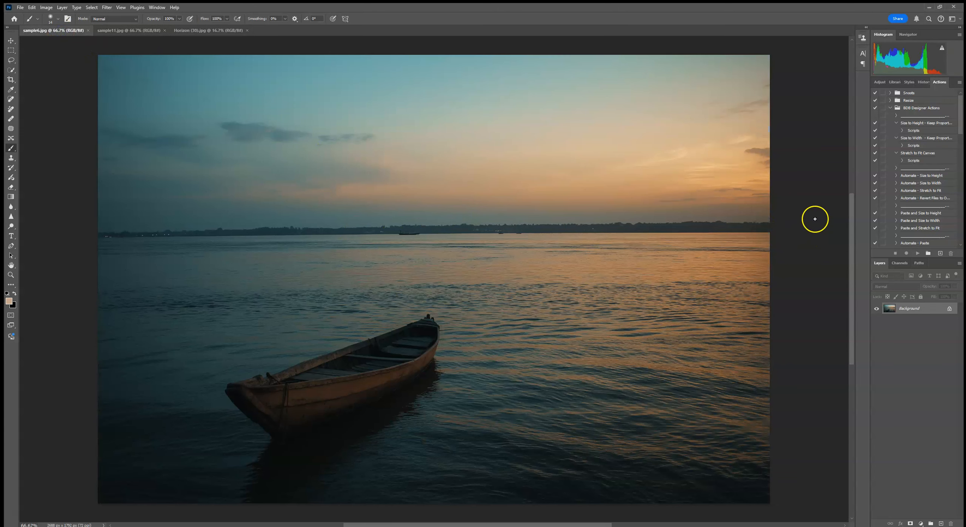
left_click(108, 31)
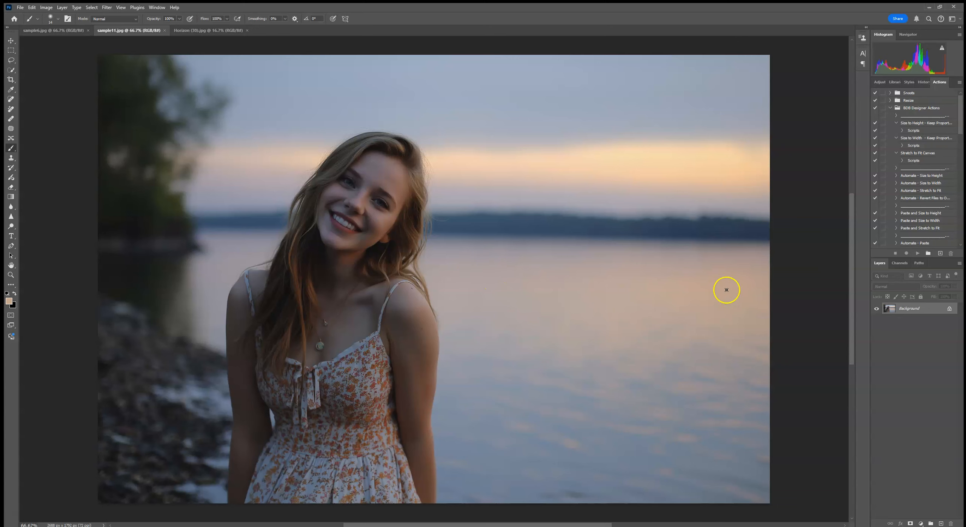
left_click(200, 30)
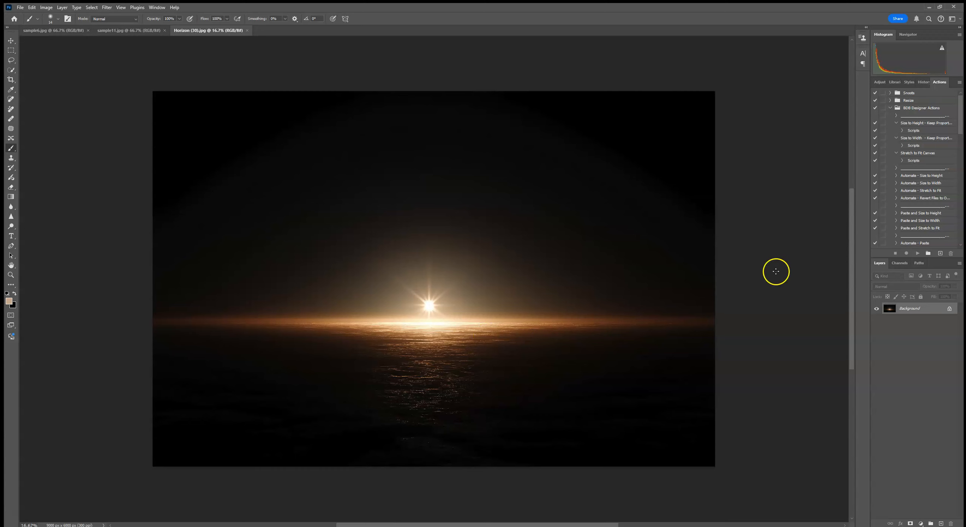
left_click(93, 8)
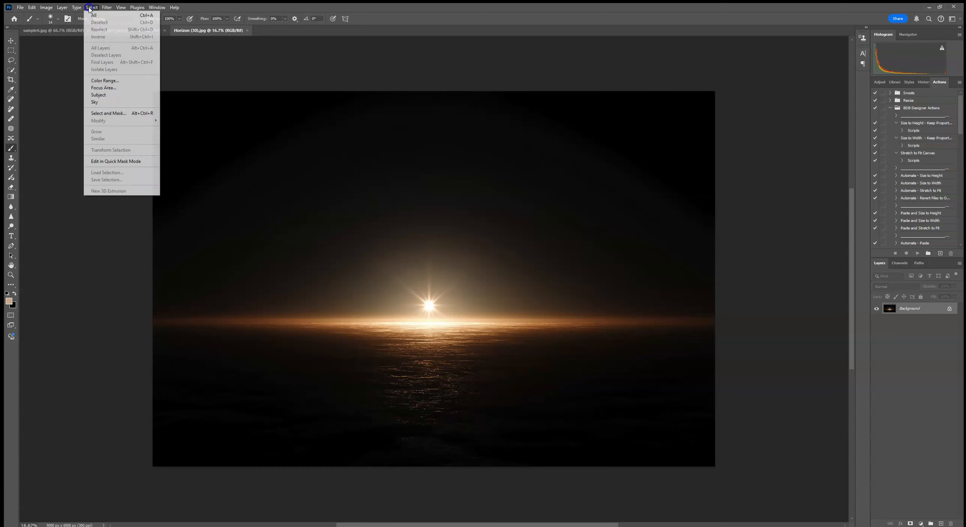
left_click(96, 16)
left_click(32, 8)
left_click(39, 60)
left_click(109, 30)
left_click(31, 7)
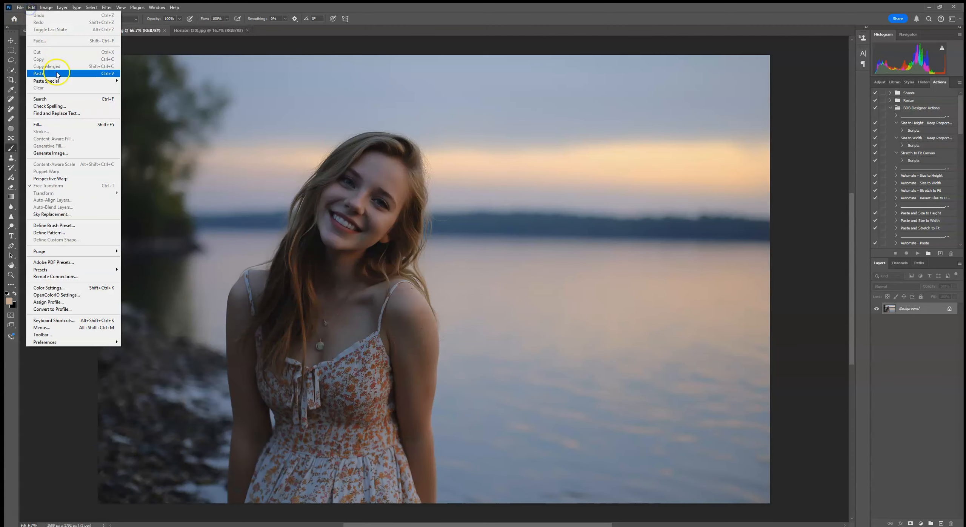
left_click(39, 73)
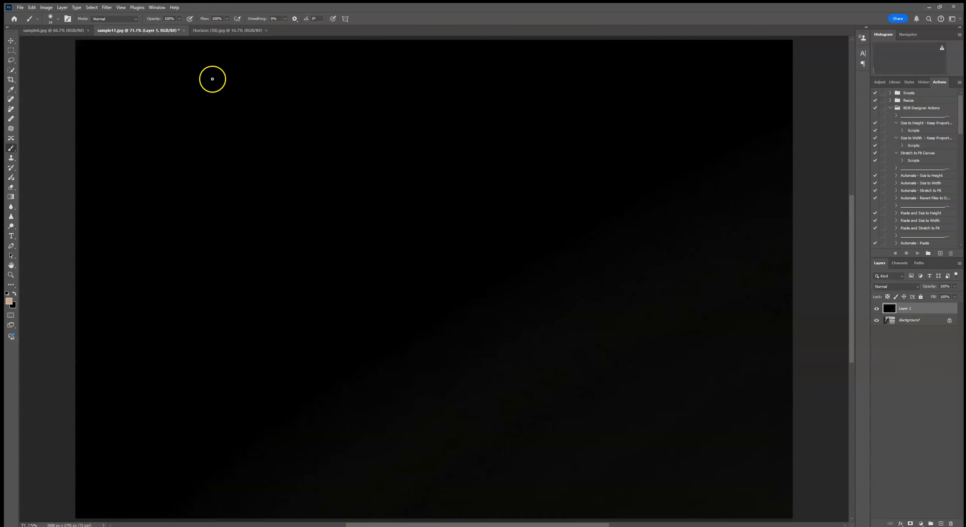
- Scale the pasted sunburst layer down to about 29.87% so it matches the photo's height
key("ctrl+minus")
key("ctrl+minus")
key("ctrl+minus")
key("ctrl+minus")
key("ctrl+minus")
key("ctrl+minus")
left_click(11, 41)
left_click_drag(371, 237, 612, 431)
left_click_drag(659, 457, 385, 269)
left_click_drag(438, 225, 440, 237)
left_click_drag(439, 332, 440, 322)
key("ctrl+0")
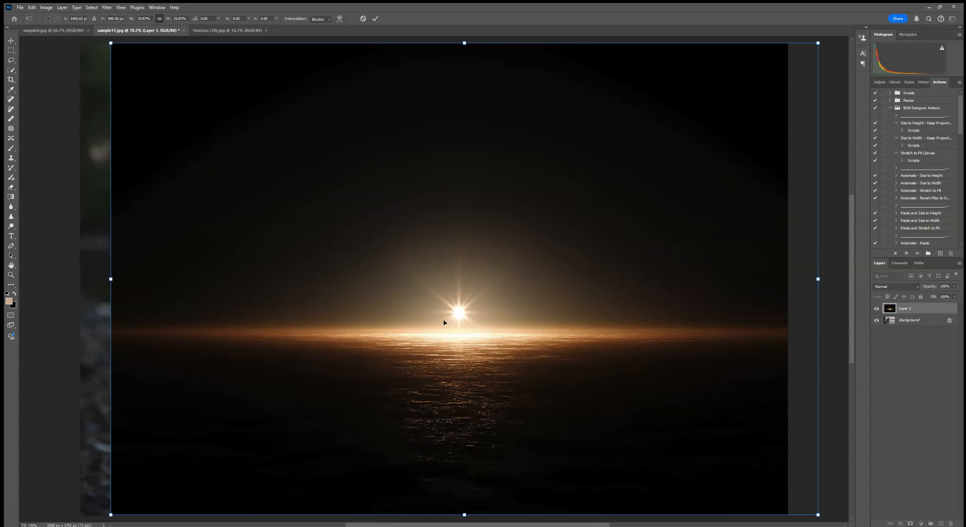
key("ctrl+minus")
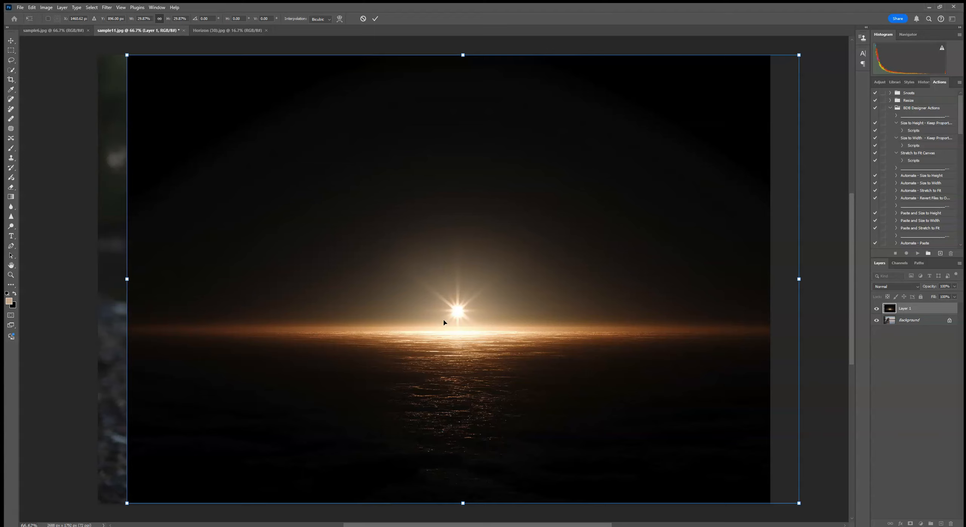
key("ctrl+minus")
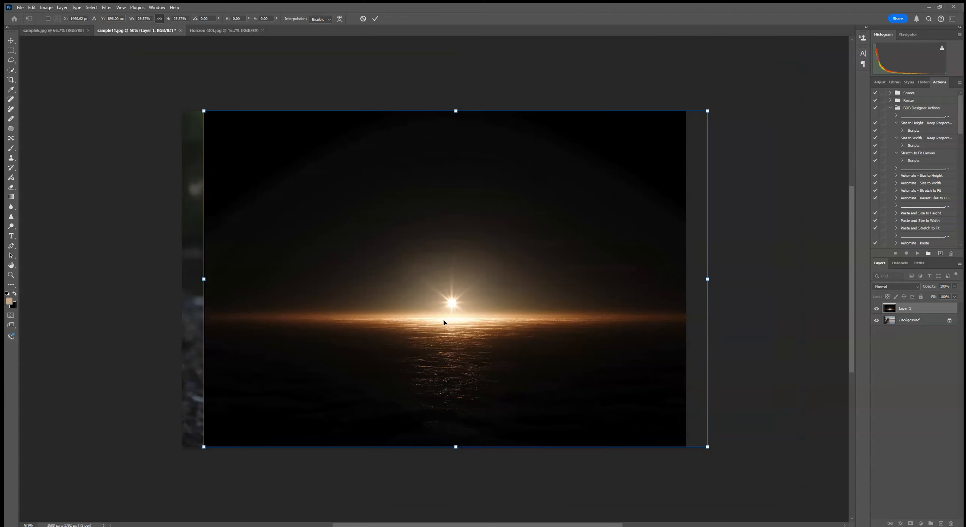
- Set the sunburst layer's blend mode to Screen and enlarge and move it so its glow lines up with the lake horizon
left_click(908, 290)
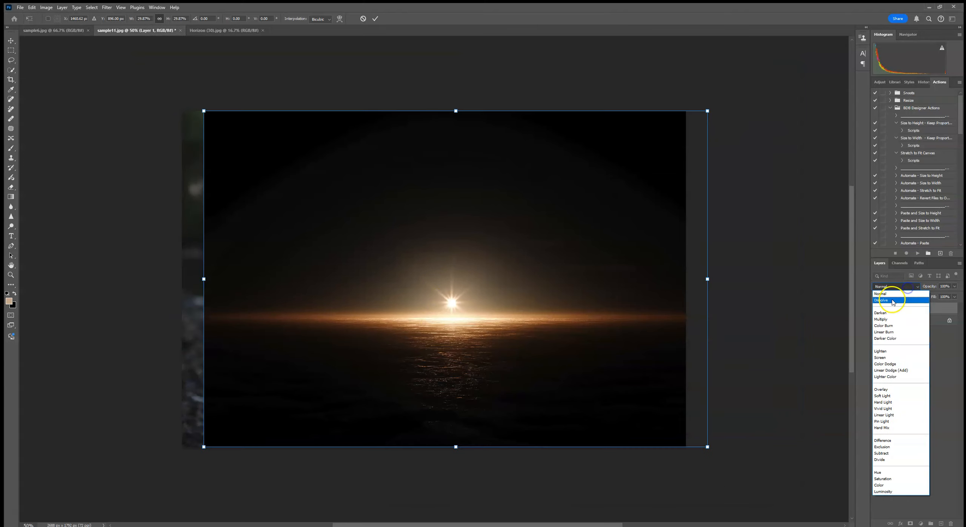
left_click(888, 358)
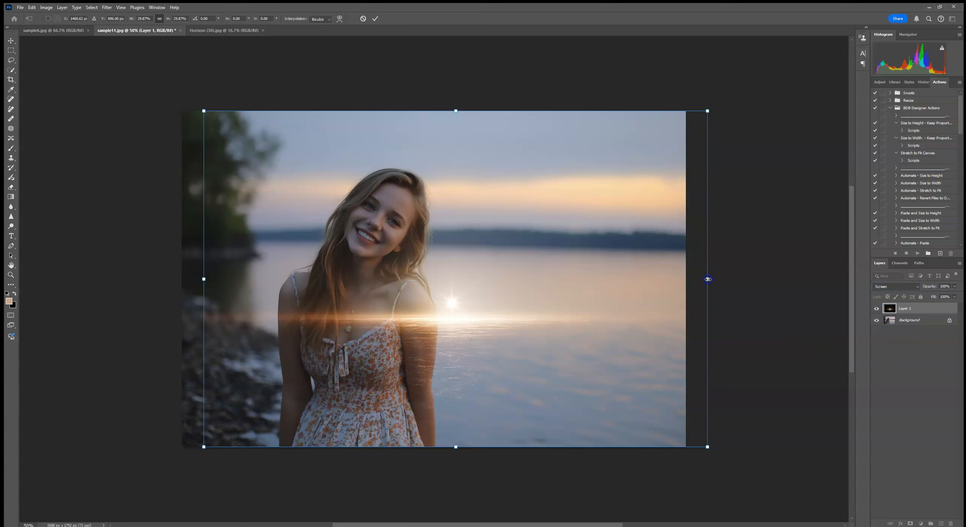
left_click_drag(209, 278, 165, 287)
left_click_drag(707, 279, 749, 276)
left_click_drag(582, 353, 630, 271)
left_click_drag(564, 268, 566, 265)
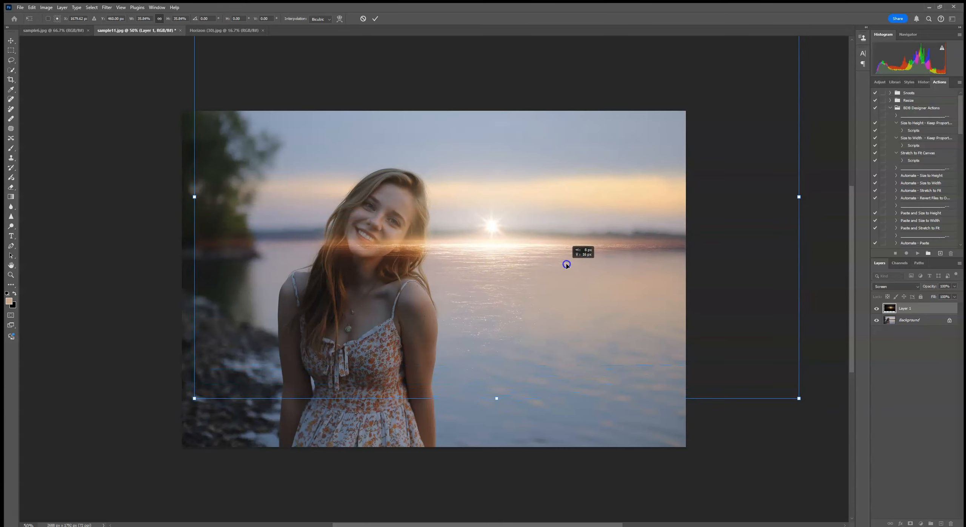
left_click_drag(195, 197, 182, 193)
left_click_drag(554, 236, 555, 235)
left_click(375, 19)
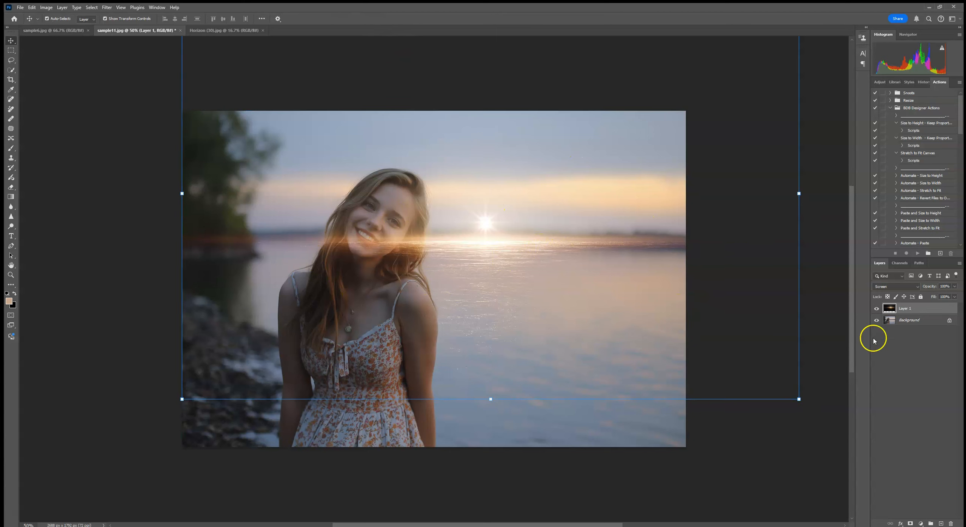
- Duplicate the Background layer masked to the selected woman and place the sunburst layer beneath this masked copy
left_click(920, 320)
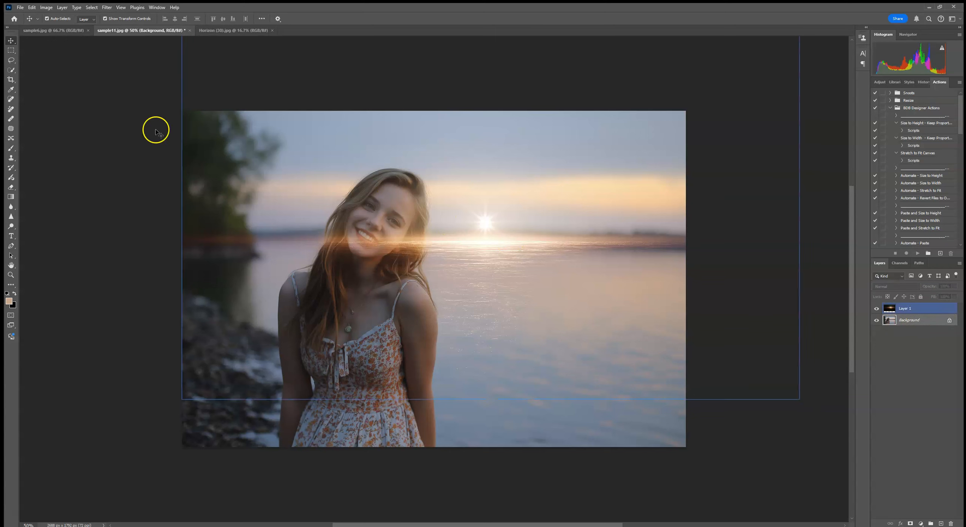
left_click(11, 71)
left_click(218, 19)
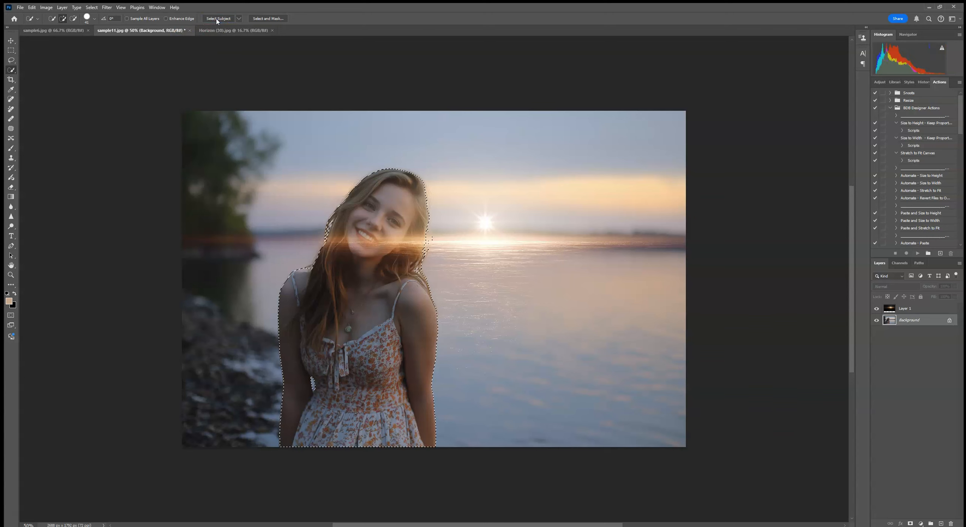
left_click(923, 322)
left_click_drag(923, 322, 941, 523)
left_click(911, 523)
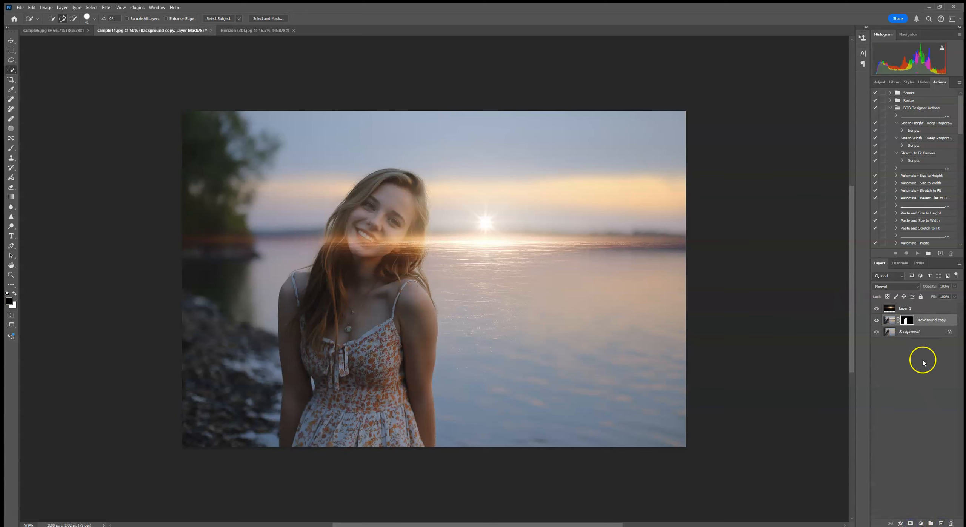
left_click_drag(919, 309, 924, 324)
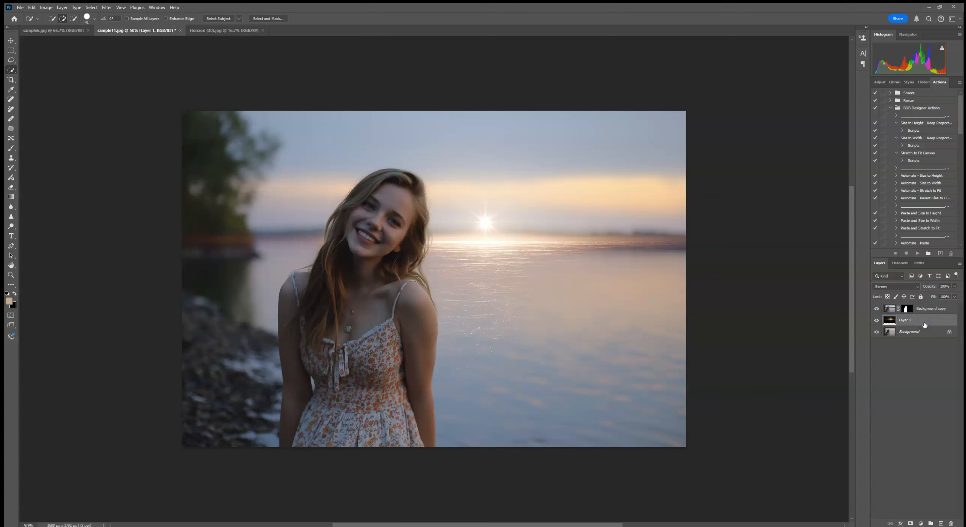
- Add a Curves adjustment above all layers, raise the midtones to input 86 and output 122, and compare before and after
left_click(933, 309)
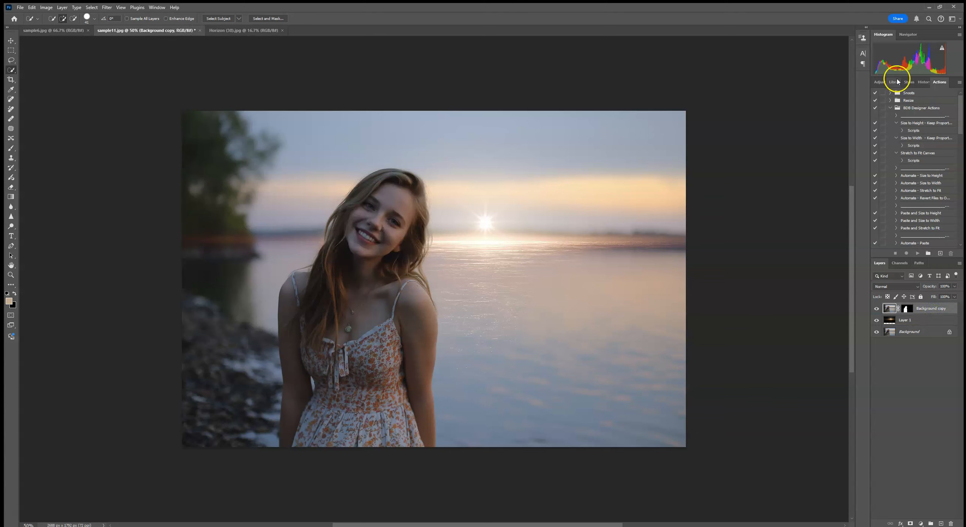
left_click(879, 82)
left_click(906, 137)
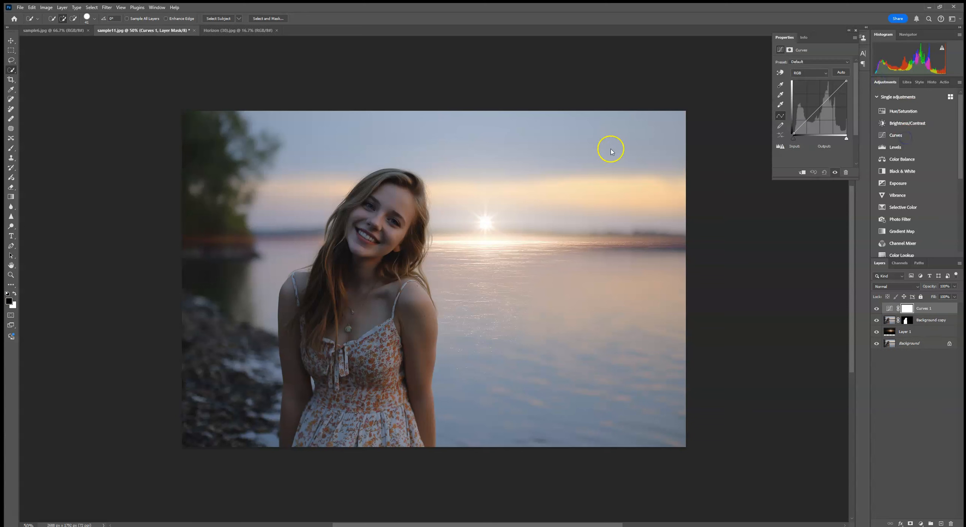
left_click_drag(815, 112, 813, 108)
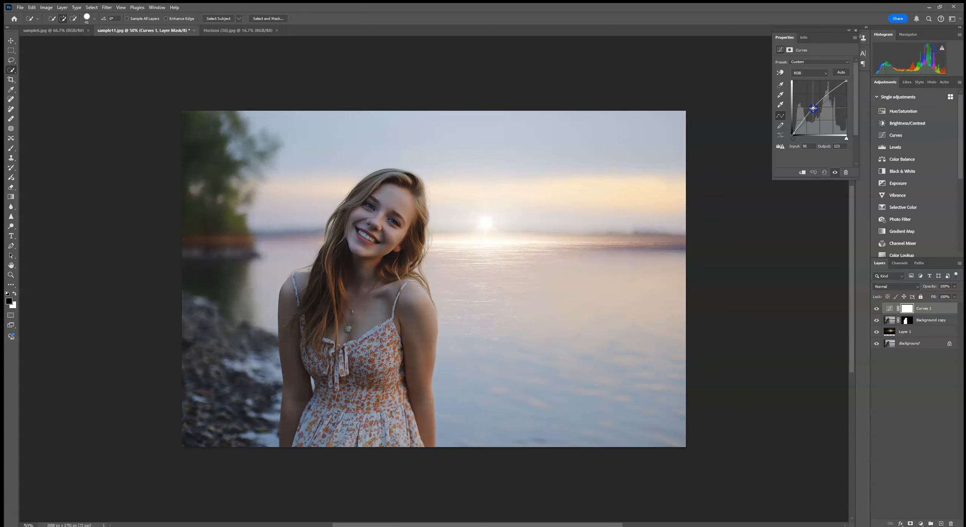
left_click_drag(812, 108, 810, 108)
left_click(876, 309)
left_click(876, 308)
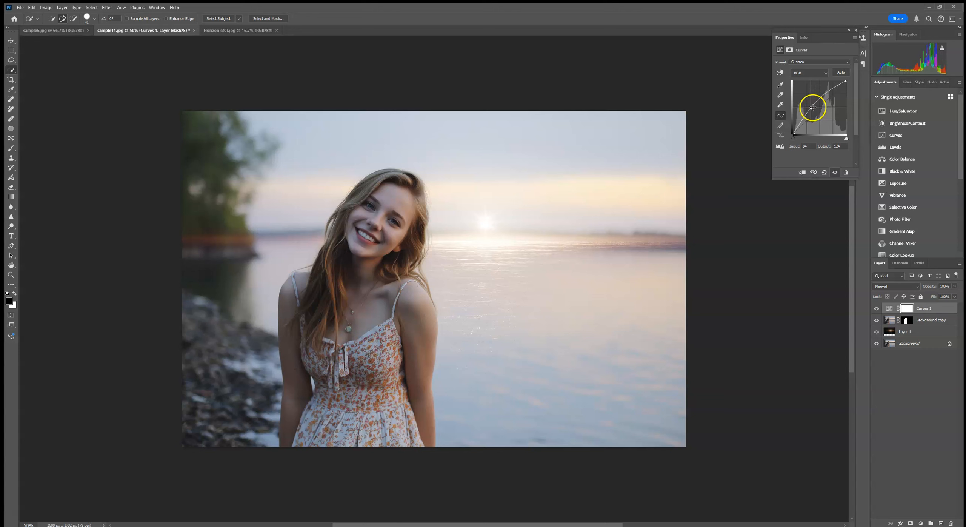
- Add a mask to the sunburst layer and paint black with a soft brush over the water to hide the glow below the horizon
left_click(928, 331)
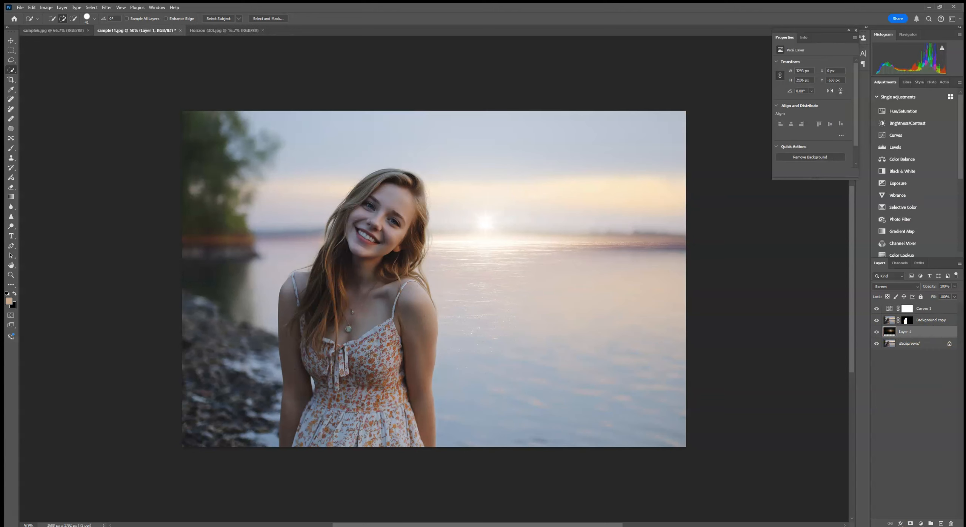
left_click(910, 524)
left_click(11, 148)
left_click(53, 19)
left_click(84, 42)
left_click(475, 214)
mouse_move(426, 281)
left_mouse_down()
mouse_move(686, 313)
mouse_move(653, 327)
mouse_move(457, 288)
mouse_move(640, 292)
mouse_move(406, 291)
mouse_move(587, 298)
left_mouse_up()
mouse_move(738, 302)
left_mouse_down()
mouse_move(572, 280)
mouse_move(763, 286)
mouse_move(631, 283)
mouse_move(725, 281)
mouse_move(704, 278)
left_mouse_up()
left_click_drag(550, 279, 556, 280)
mouse_move(468, 282)
left_mouse_down()
mouse_move(382, 280)
mouse_move(500, 281)
mouse_move(397, 277)
left_mouse_up()
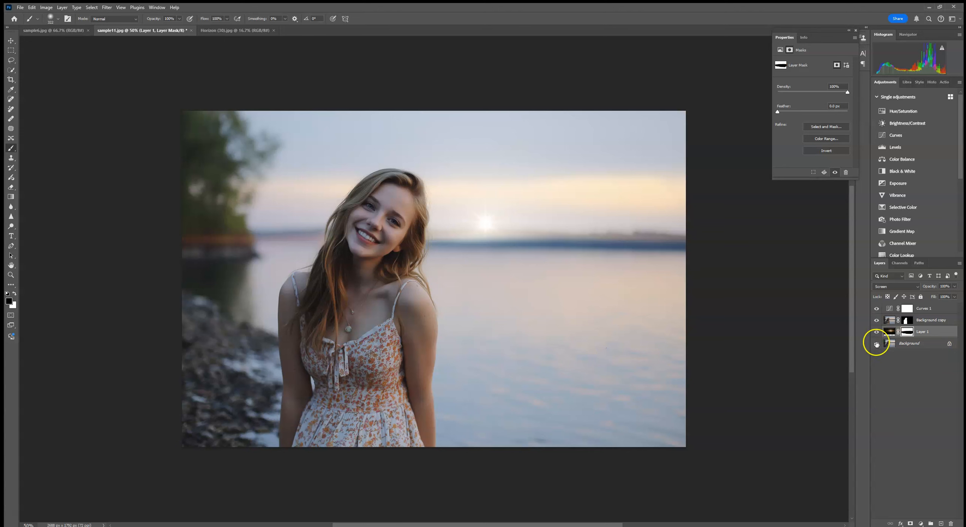
- Apply a 4.1 pixel Gaussian Blur to the sunburst layer's image and compare the photo with and without that layer
left_click(889, 332)
left_click(107, 8)
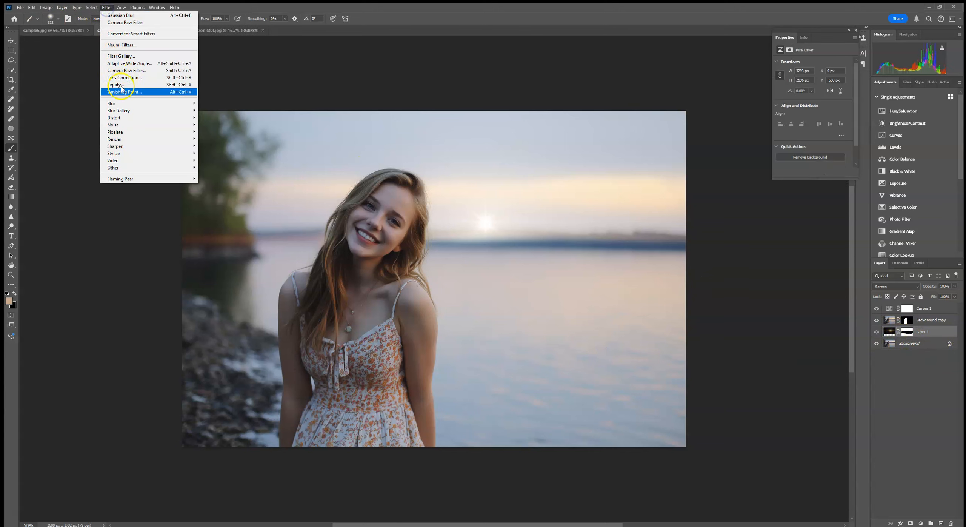
mouse_move(166, 103)
left_click(218, 131)
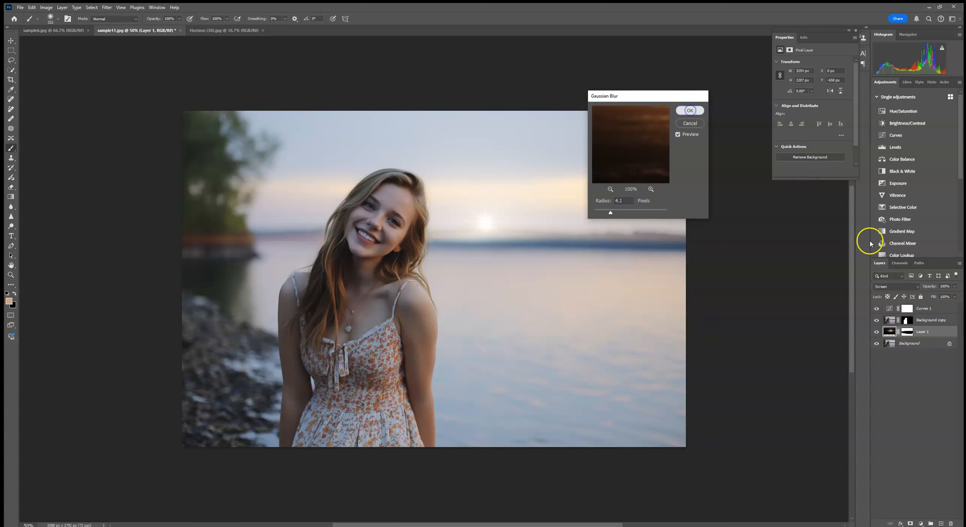
left_click(688, 108)
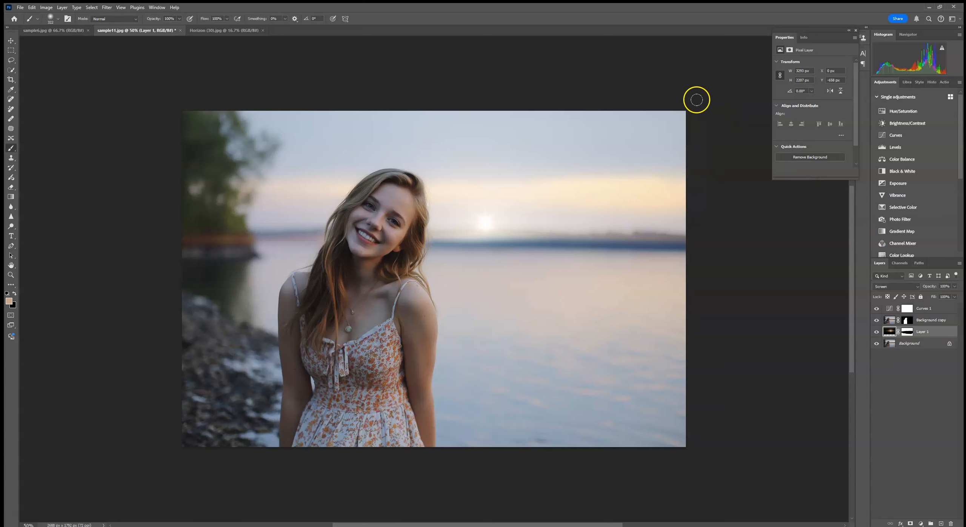
left_click(876, 332)
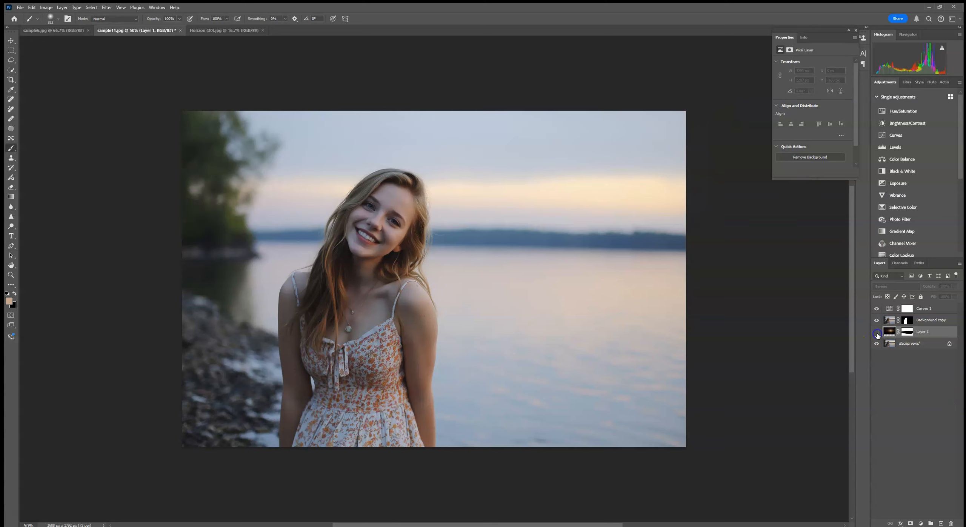
left_click(876, 332)
left_click(876, 332)
left_click(877, 332)
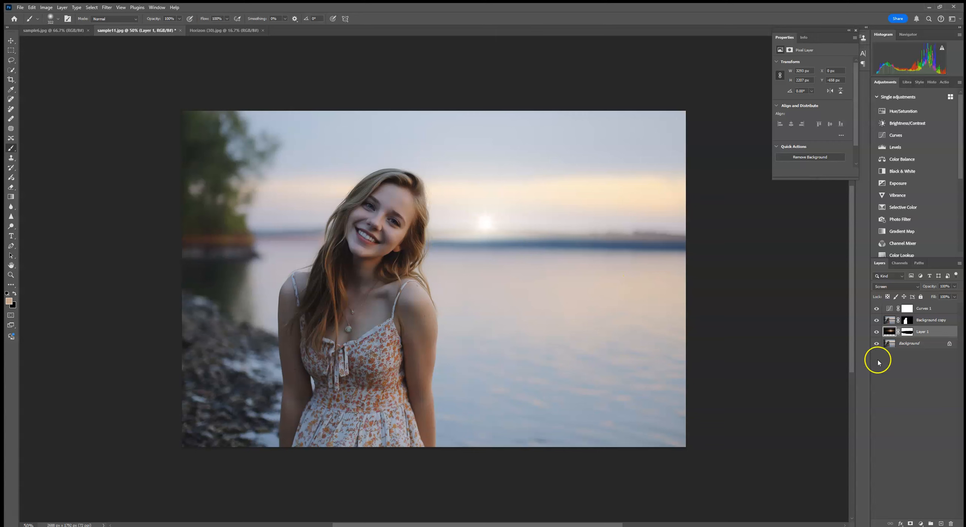
- Place Horizon (7) as an embedded image above the sunburst layer, enlarge it to about 149%, and move it up
left_click(17, 8)
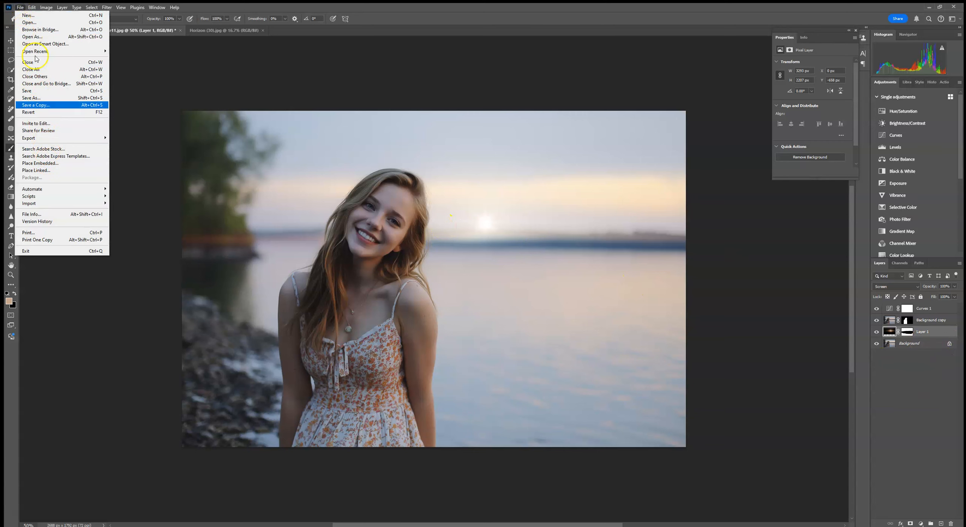
left_click(40, 163)
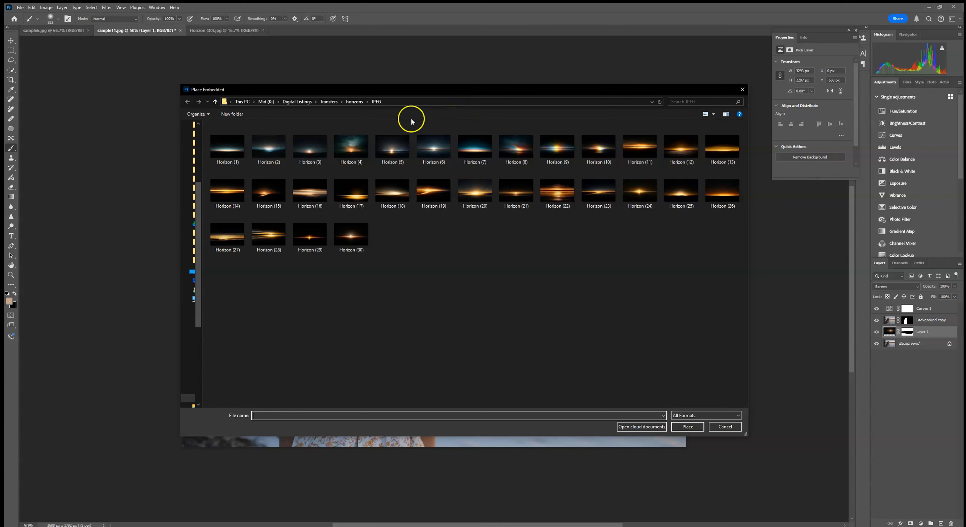
double_click(474, 149)
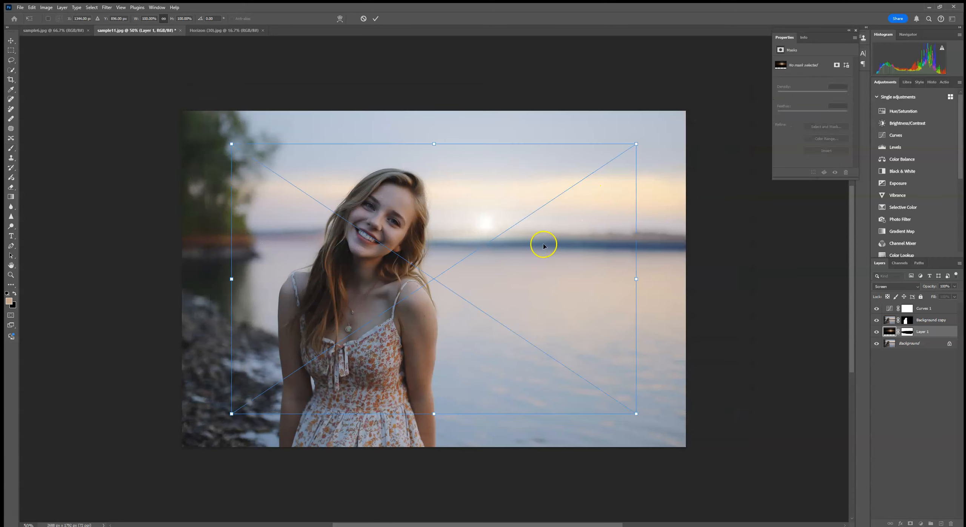
left_click_drag(432, 143, 435, 58)
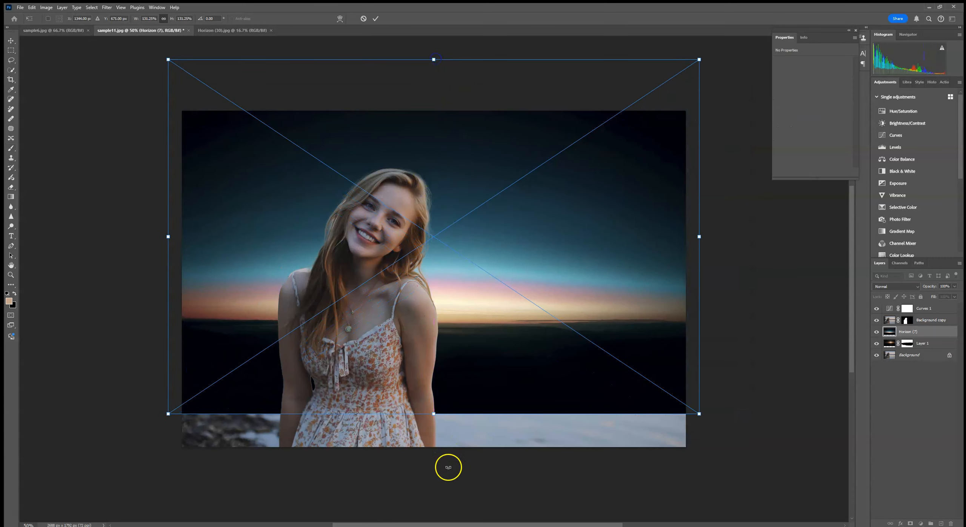
left_click_drag(431, 410, 435, 454)
left_click_drag(463, 384, 459, 317)
- Set the Horizon (7) layer to Screen, move it up to align with the lake horizon, and commit the placement
left_click(910, 285)
left_click(879, 357)
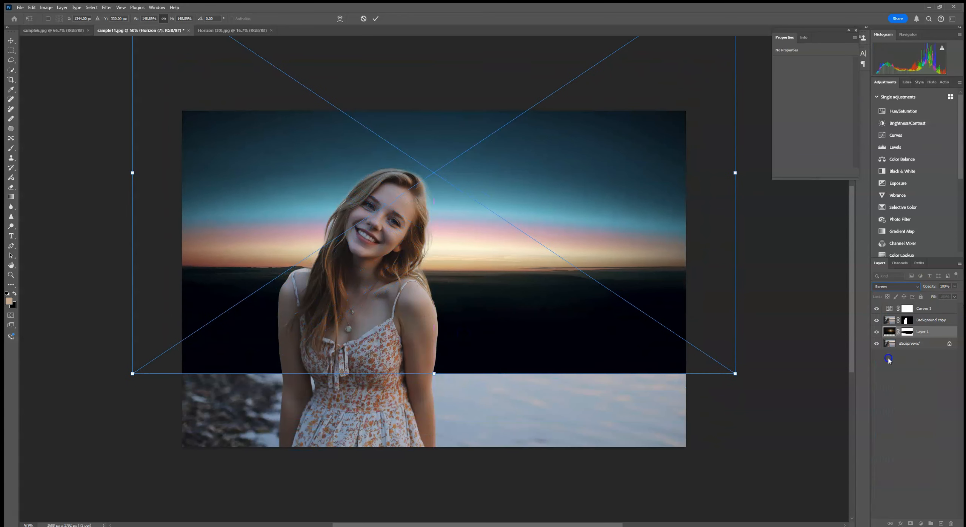
left_click_drag(521, 308, 520, 272)
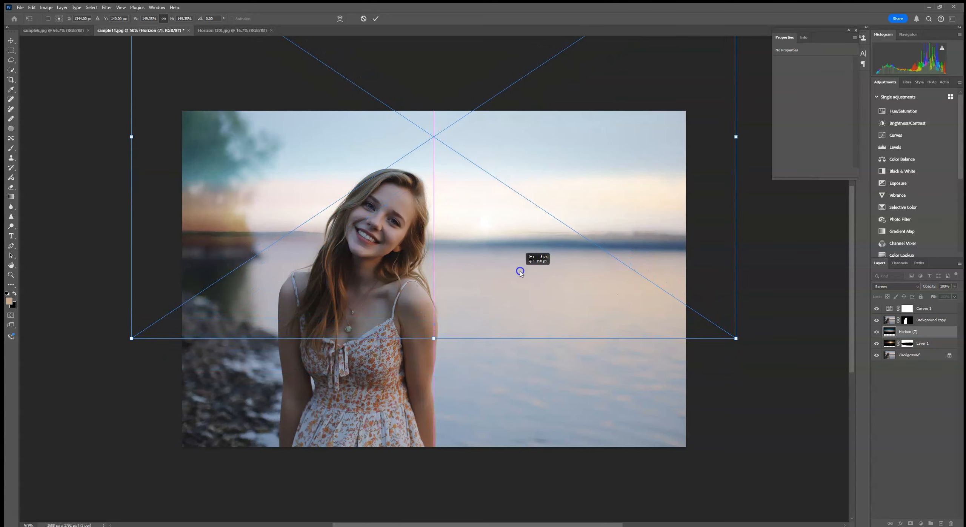
left_click(375, 19)
key("b")
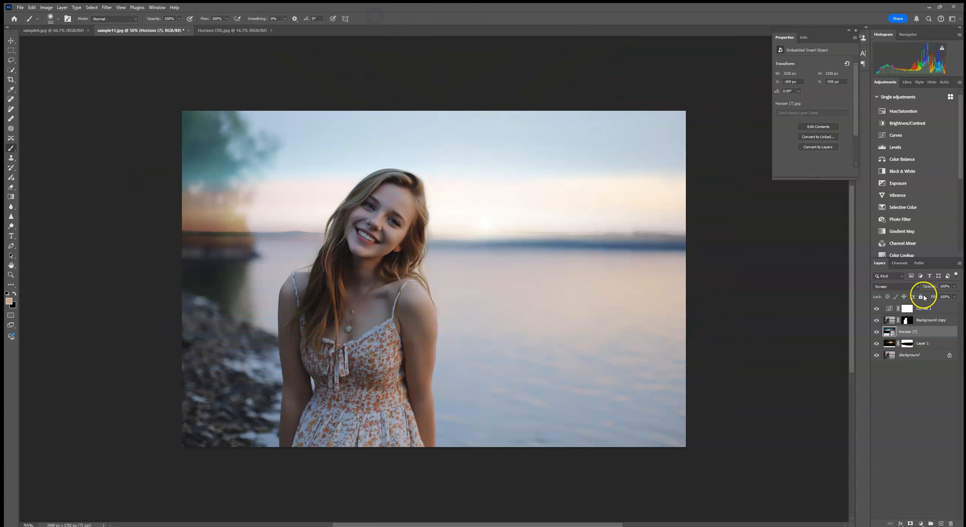
- Try Soft Light and Color Burn blending on the Horizon (7) layer and return it to Screen
left_click(898, 287)
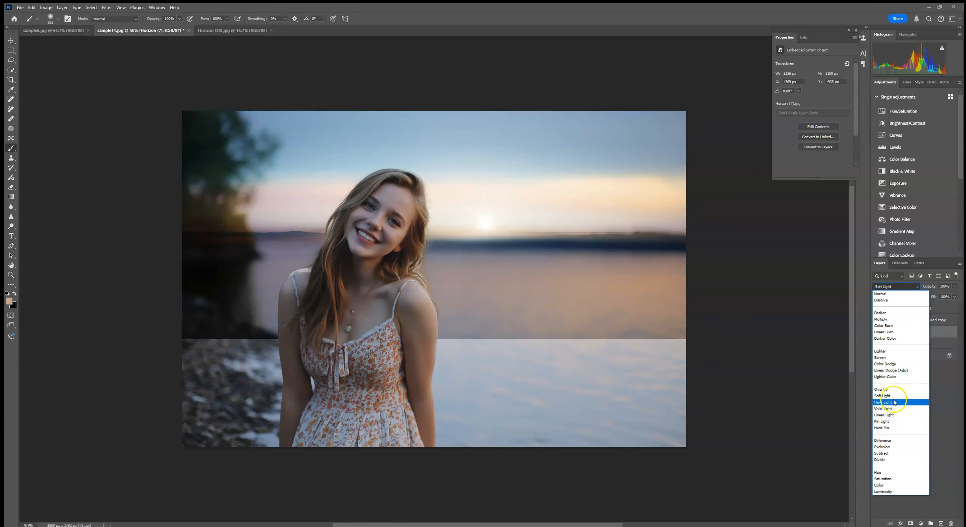
left_click(883, 325)
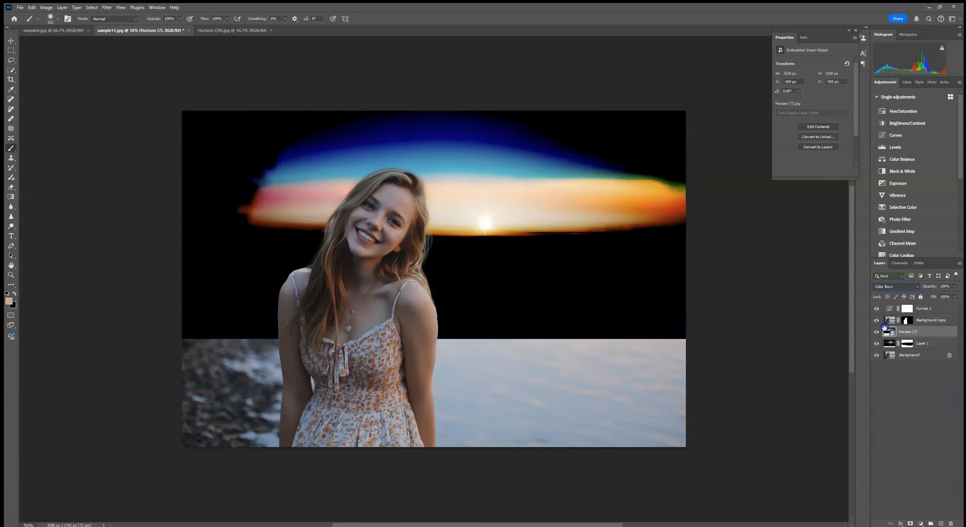
left_click(896, 288)
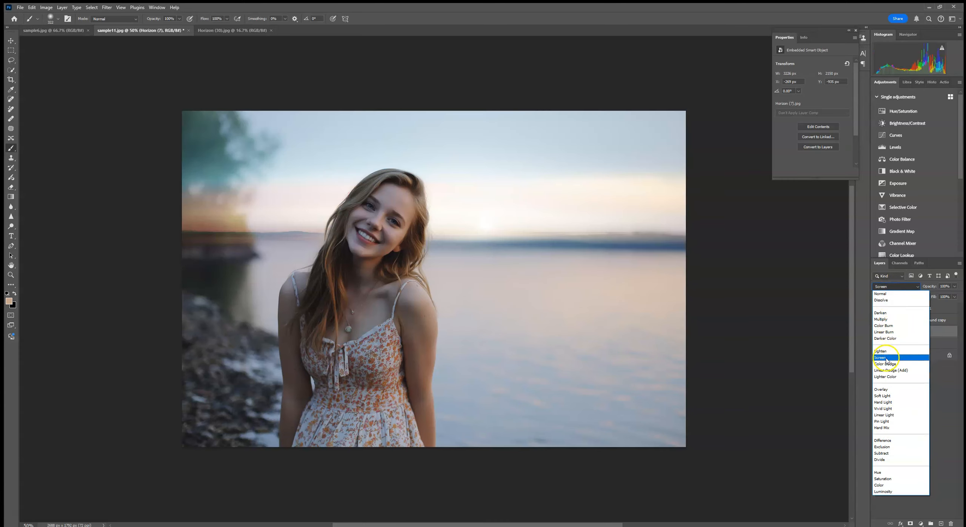
left_click(886, 360)
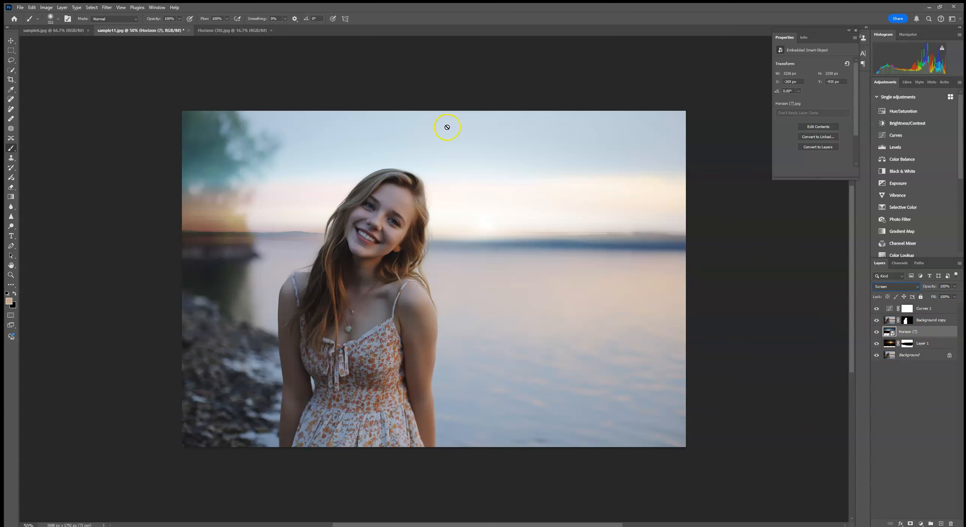
- Apply a Gaussian Blur smart filter to the Horizon (7) layer to soften the overlay
left_click(106, 8)
mouse_move(151, 103)
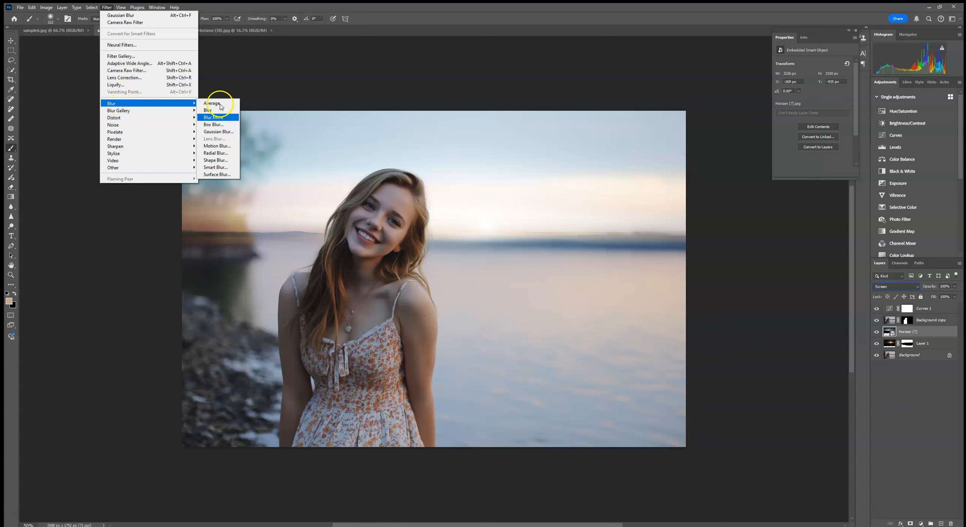
left_click(223, 132)
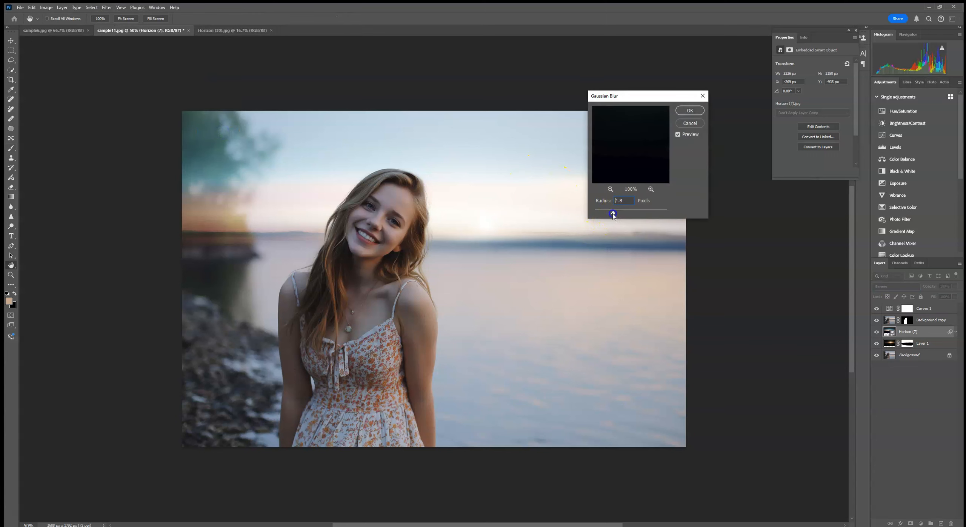
left_click(689, 111)
key("b")
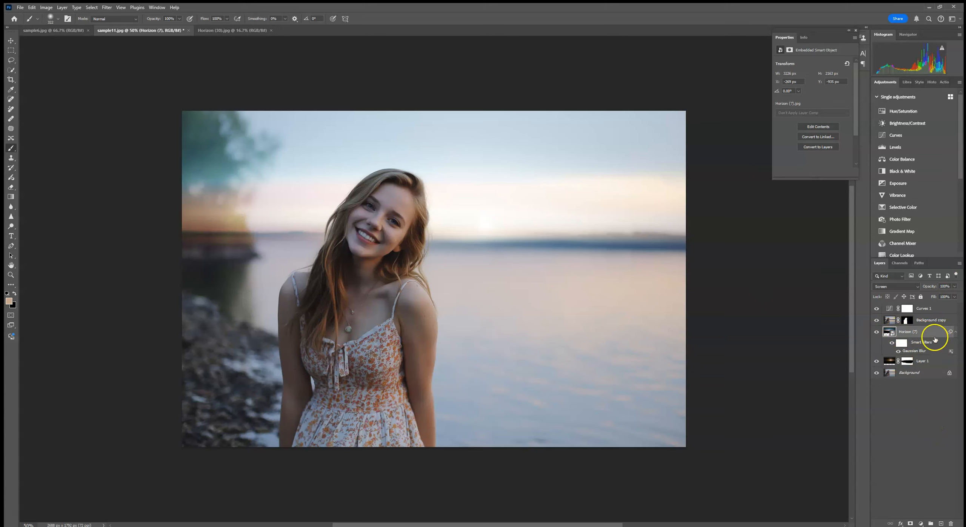
- Replace the contents of the Horizon (7) smart object with the Horizon (4) image
right_click(920, 332)
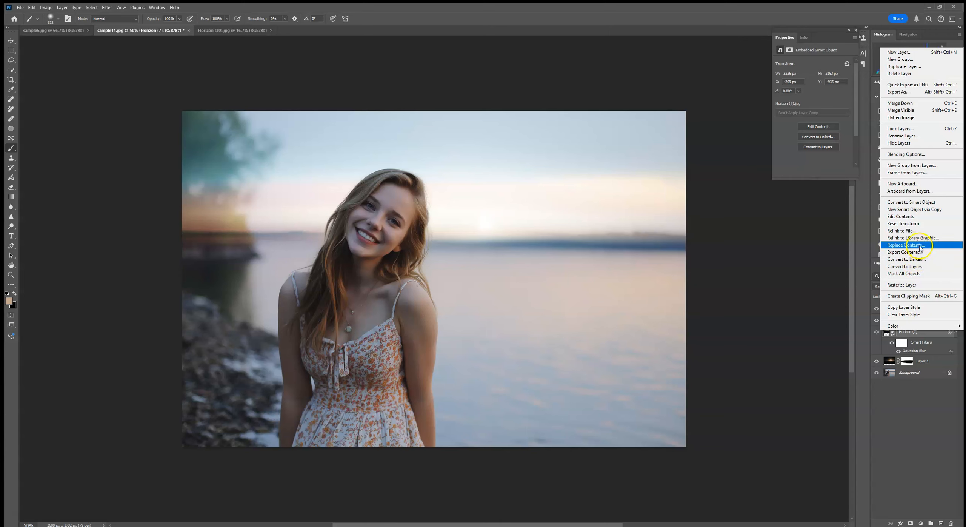
left_click(906, 245)
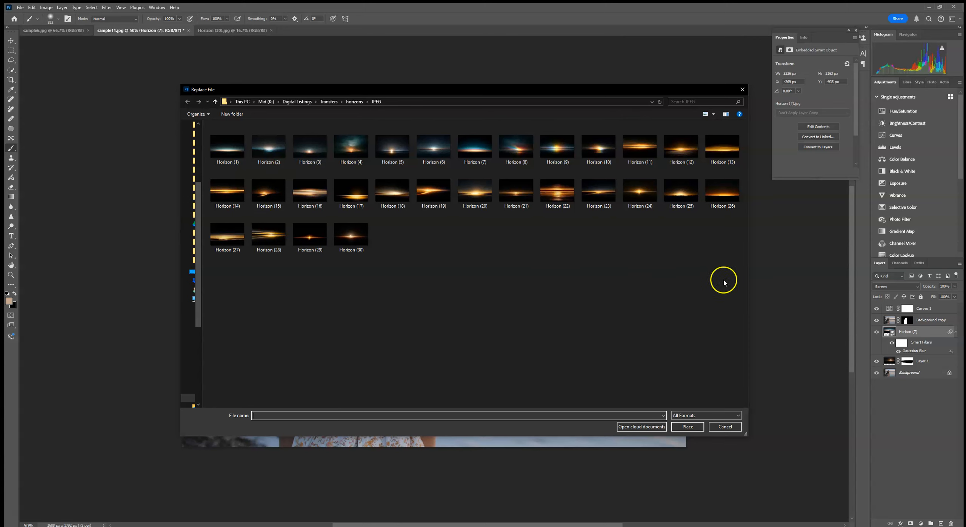
double_click(357, 147)
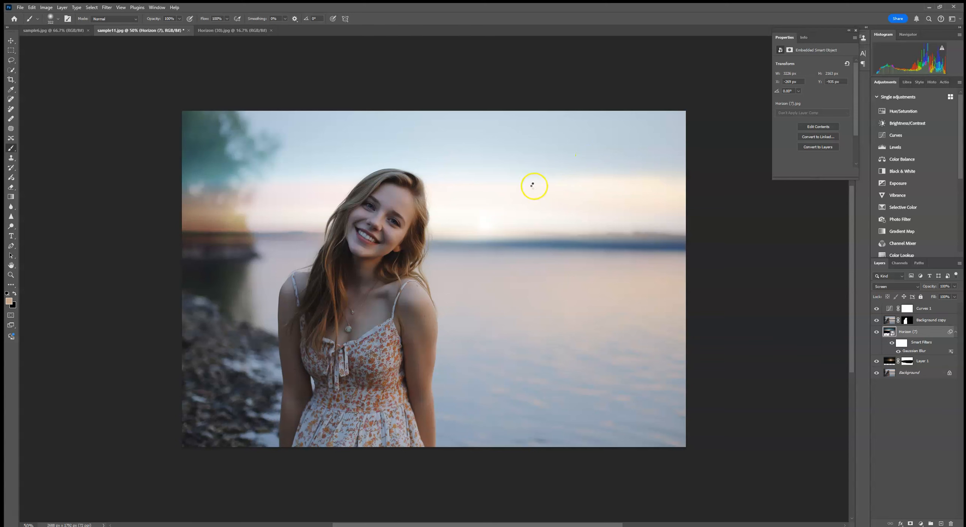
- Enlarge the Horizon (4) overlay to about 189%, rotate it about 2°, align it with the lake horizon, and commit the transform
left_click(11, 41)
left_click_drag(425, 342, 454, 447)
left_click_drag(834, 210, 845, 211)
left_click_drag(509, 300, 554, 217)
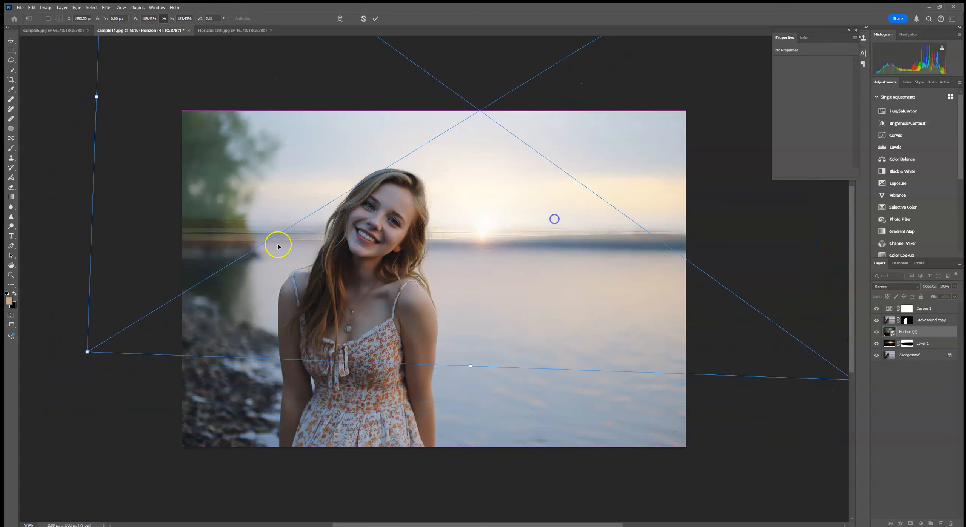
left_click_drag(58, 213, 59, 212)
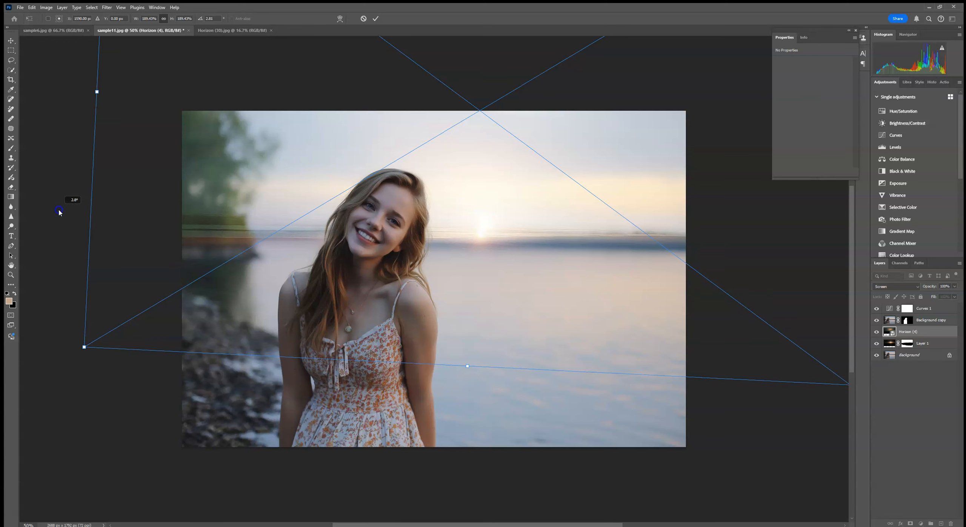
left_click_drag(71, 116, 74, 126)
left_click_drag(358, 131, 360, 130)
left_click(376, 19)
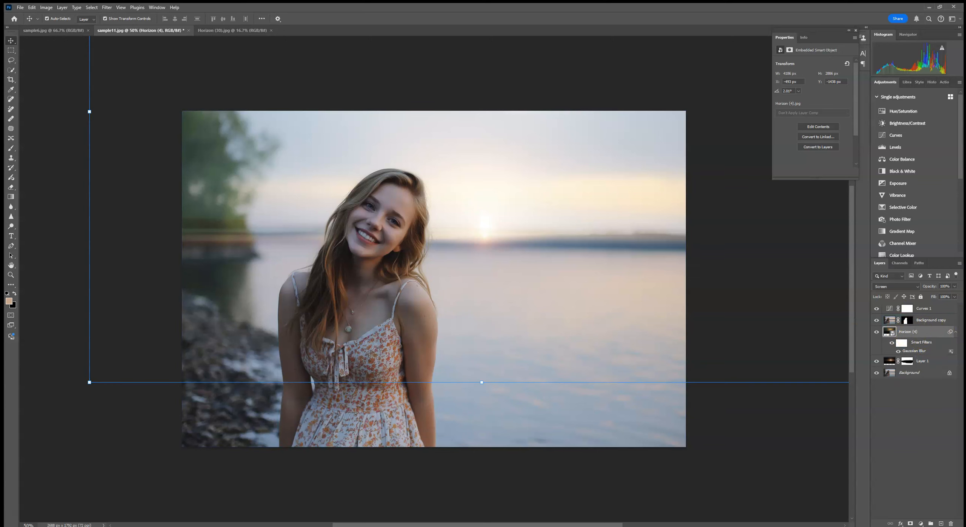
- Mask the Horizon (4) layer, paint black at 17% brush opacity over the light streaks by the trees, and compare with the layer hidden
left_click(911, 524)
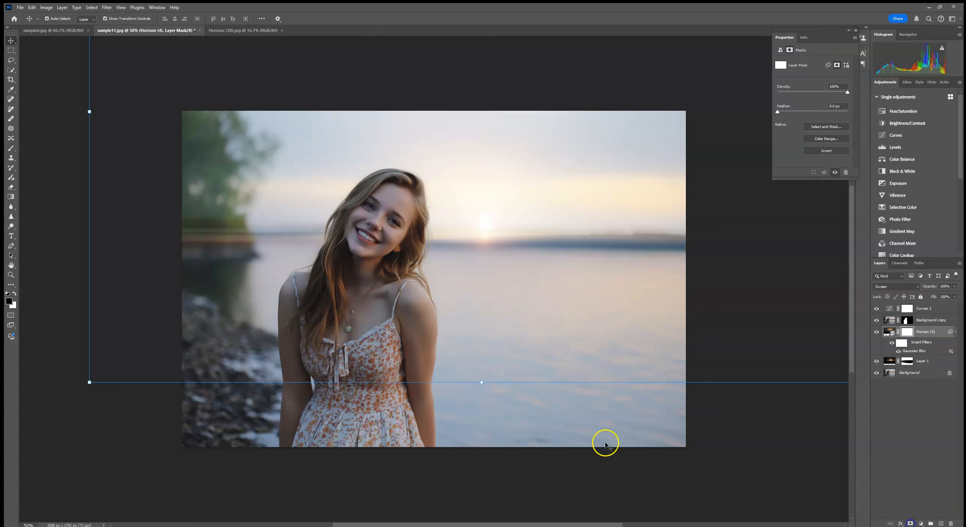
left_click(11, 149)
key("d")
left_click(178, 18)
left_click(155, 26)
left_click_drag(191, 228, 224, 234)
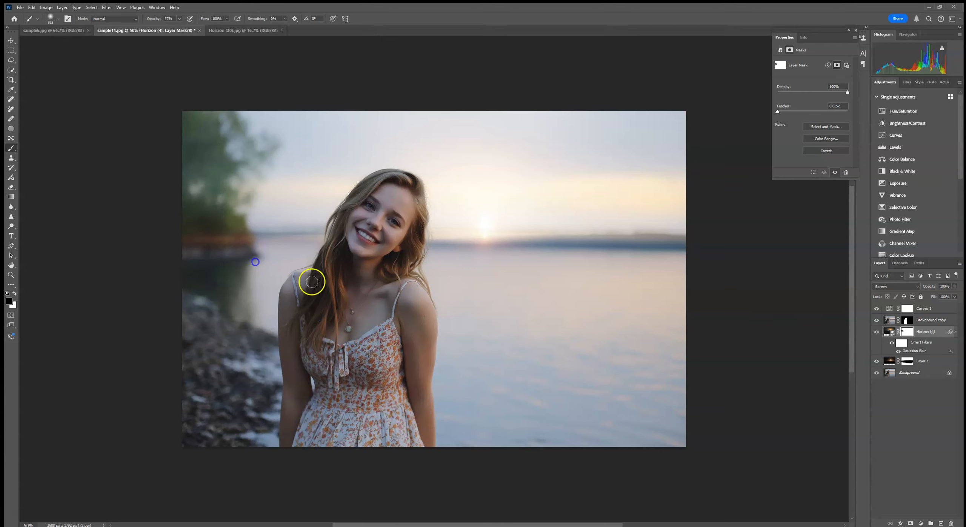
left_click(876, 332)
left_click(876, 333)
- Merge the Horizon (4) and Layer 1 layers and set the merged layer's blending mode to Screen
left_click(928, 362)
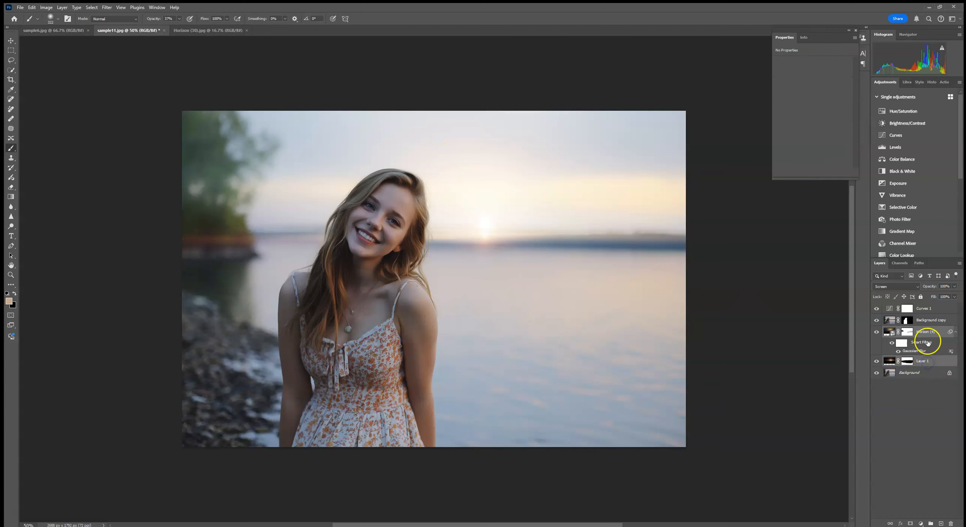
right_click(924, 363)
left_click(906, 226)
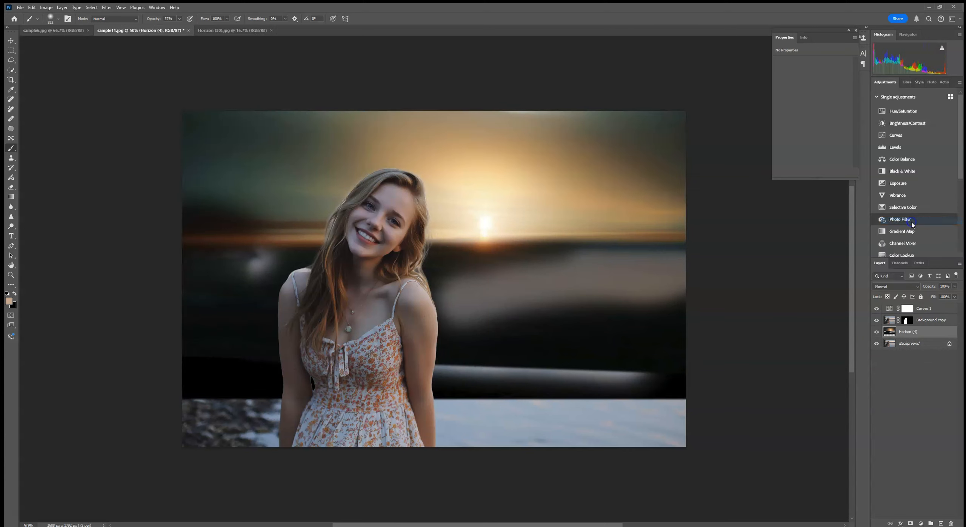
left_click(886, 286)
left_click(881, 341)
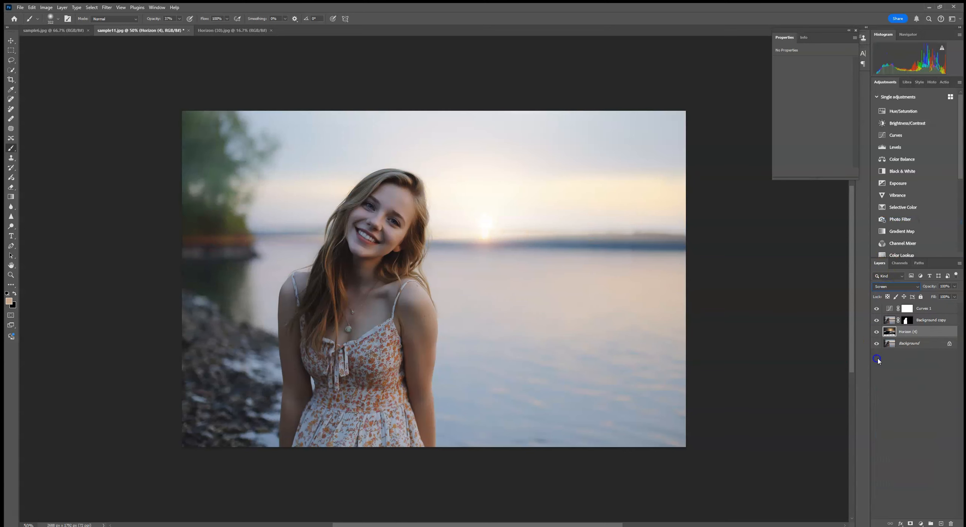
- Compare the portrait with and without the merged horizon light layer
left_click(877, 332)
left_click(877, 332)
left_click(876, 332)
left_click(877, 331)
left_click(877, 333)
left_click(876, 333)
- Switch to the boat photo sample6.jpg and place Horizon (22) in it as an embedded image
left_click(855, 31)
left_click(53, 31)
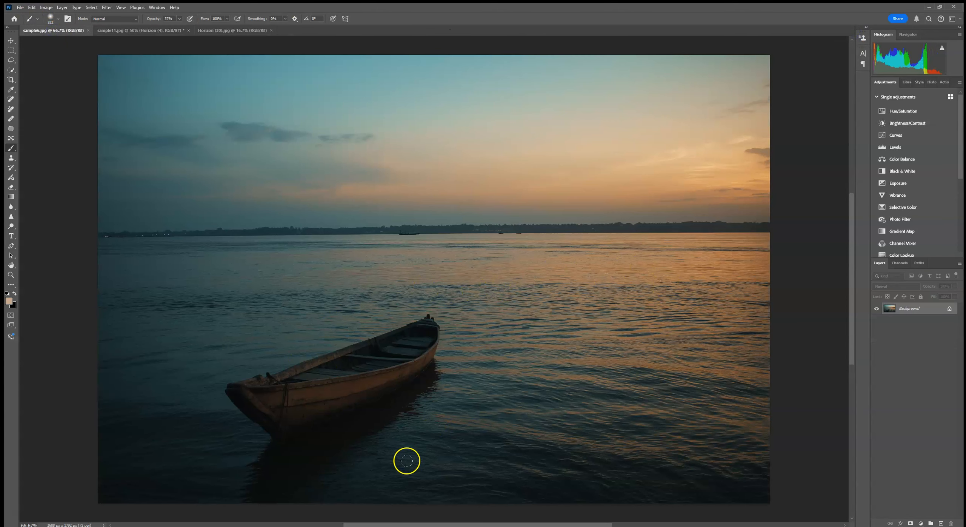
key("ctrl+minus")
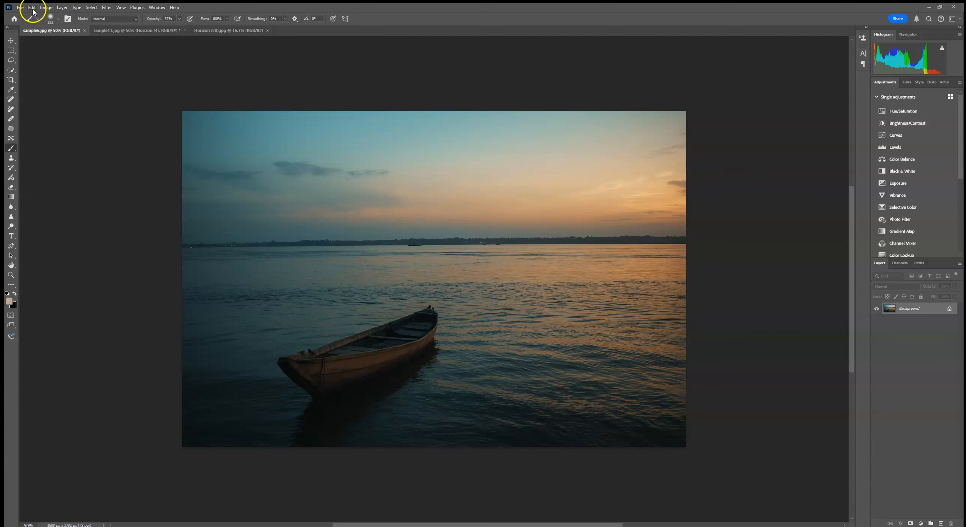
left_click(20, 7)
left_click(51, 162)
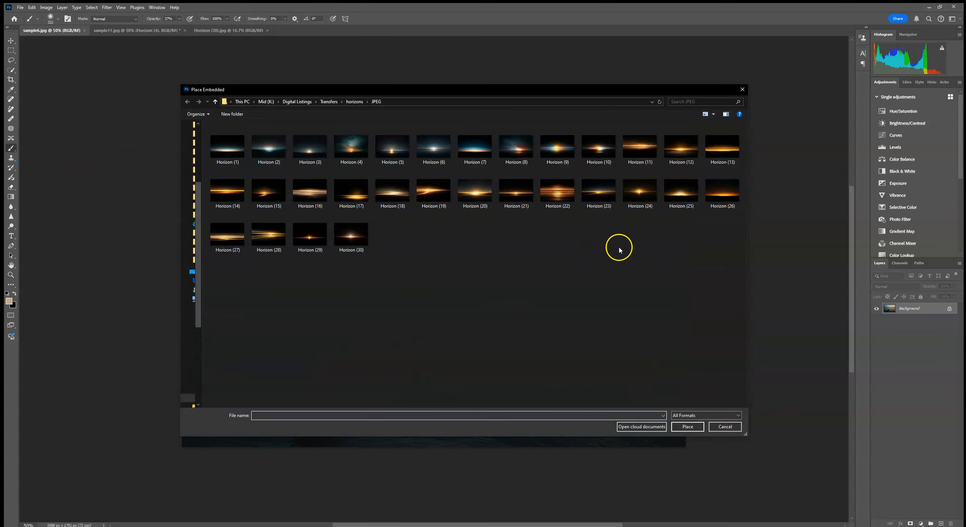
double_click(560, 193)
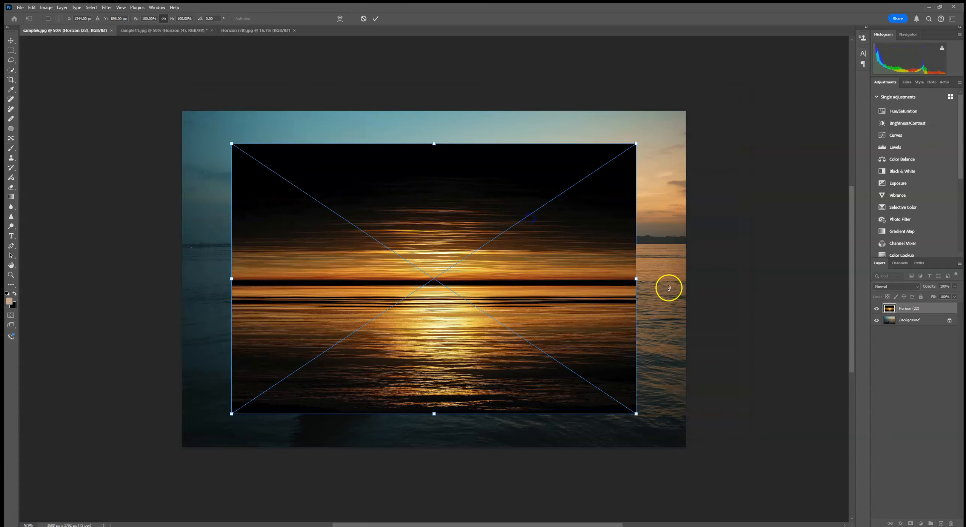
- Enlarge the Horizon (22) overlay to about 157% so it spans the photo, and move it up toward the horizon
left_click_drag(639, 280, 765, 278)
left_click_drag(231, 278, 131, 279)
left_click_drag(380, 361, 375, 310)
- Set the Horizon (22) layer to Screen, fine-tune its alignment with the photo's horizon, and commit the placement
left_click(891, 290)
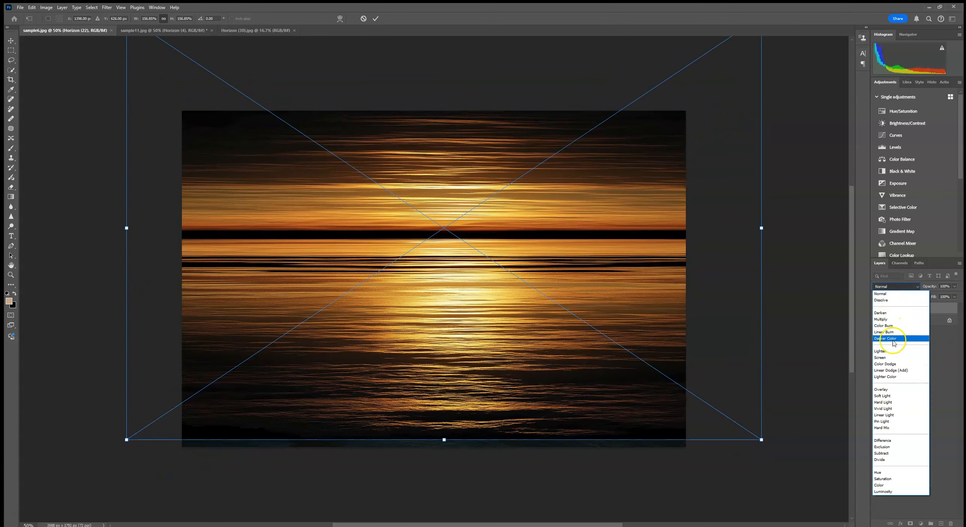
left_click(892, 358)
left_click_drag(493, 325, 525, 313)
left_click(376, 18)
key("b")
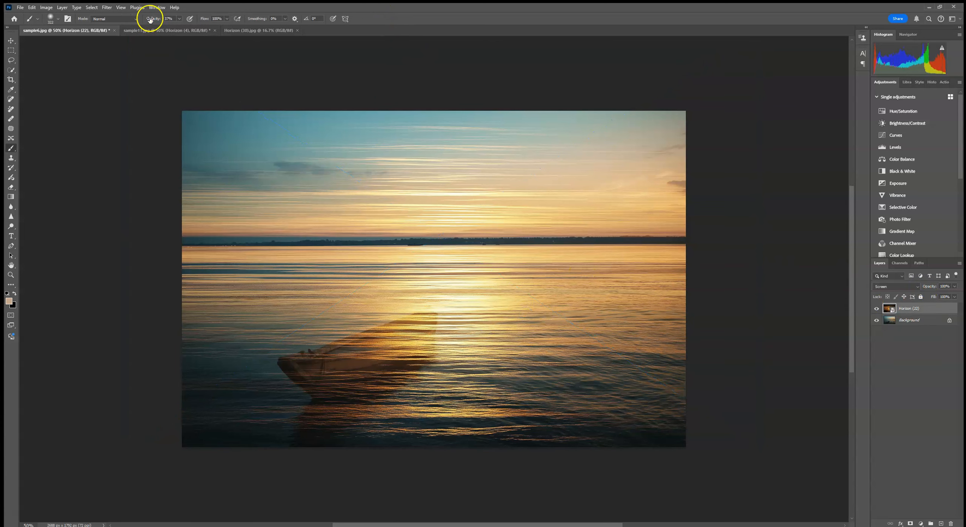
- Apply a 3.1 pixel Gaussian Blur smart filter to the Horizon (22) layer
left_click(107, 7)
mouse_move(130, 103)
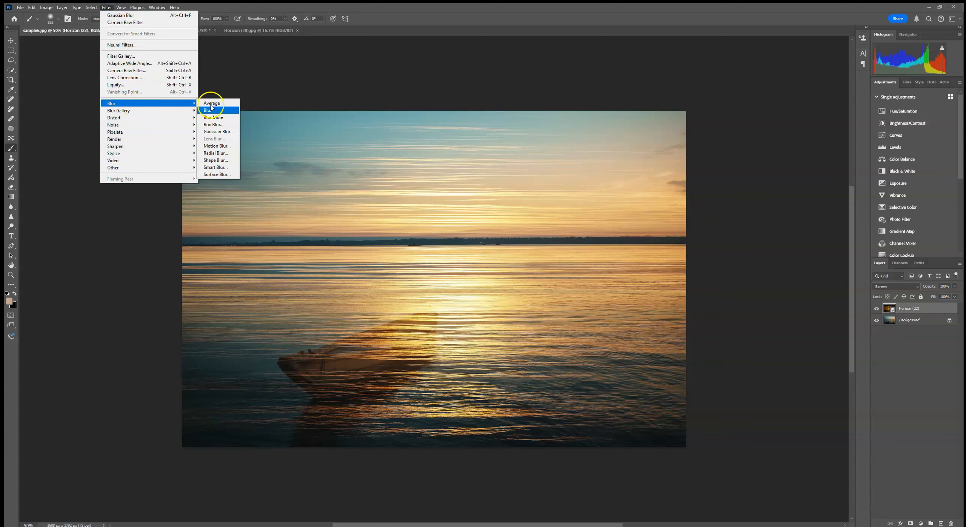
left_click(219, 132)
left_click_drag(618, 209, 606, 212)
left_click(690, 110)
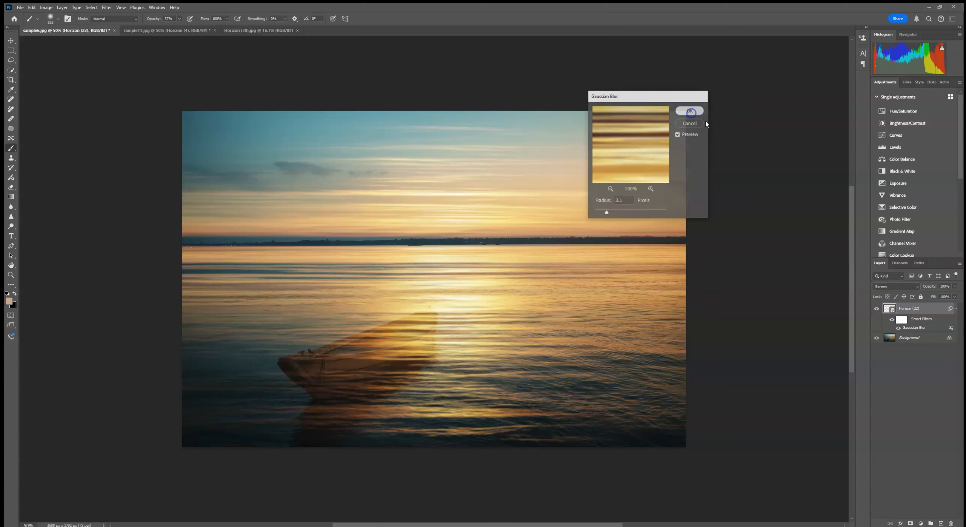
- Add a mask to the Horizon (22) layer and paint black with a soft round brush at 50% opacity over the boat and foreground water
left_click(910, 524)
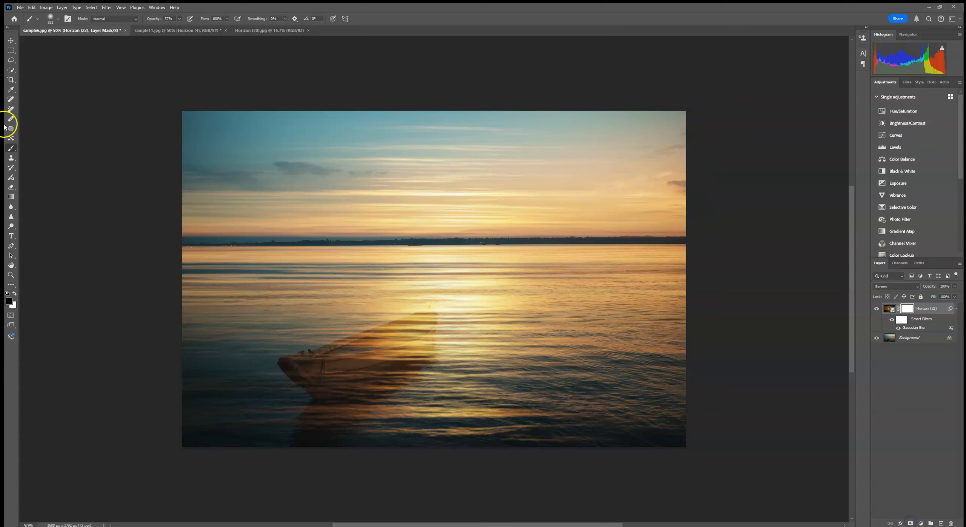
left_click(55, 22)
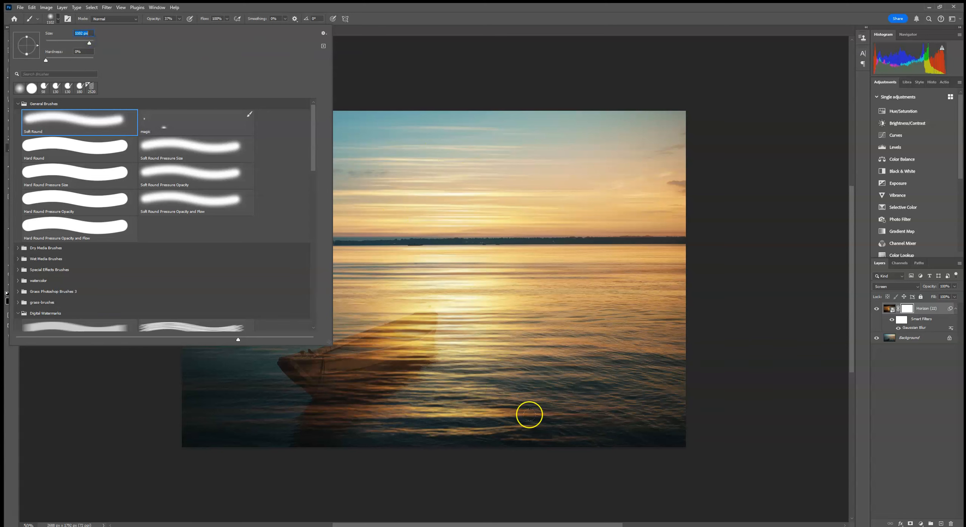
left_click(175, 18)
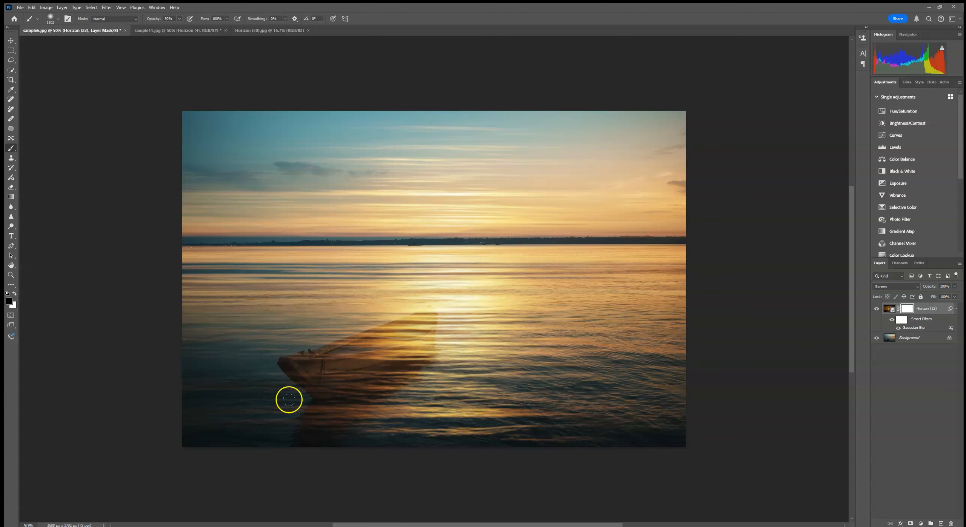
mouse_move(323, 386)
left_mouse_down()
mouse_move(724, 386)
mouse_move(250, 403)
mouse_move(584, 399)
mouse_move(331, 407)
mouse_move(566, 388)
mouse_move(317, 401)
left_mouse_up()
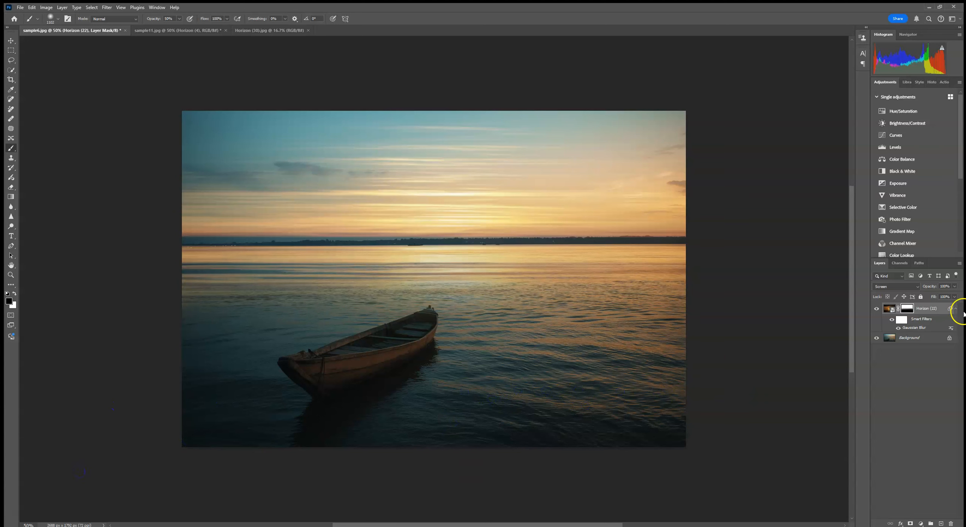
- Compare the boat photo with and without the Horizon (22) layer
left_click(875, 311)
left_click(876, 310)
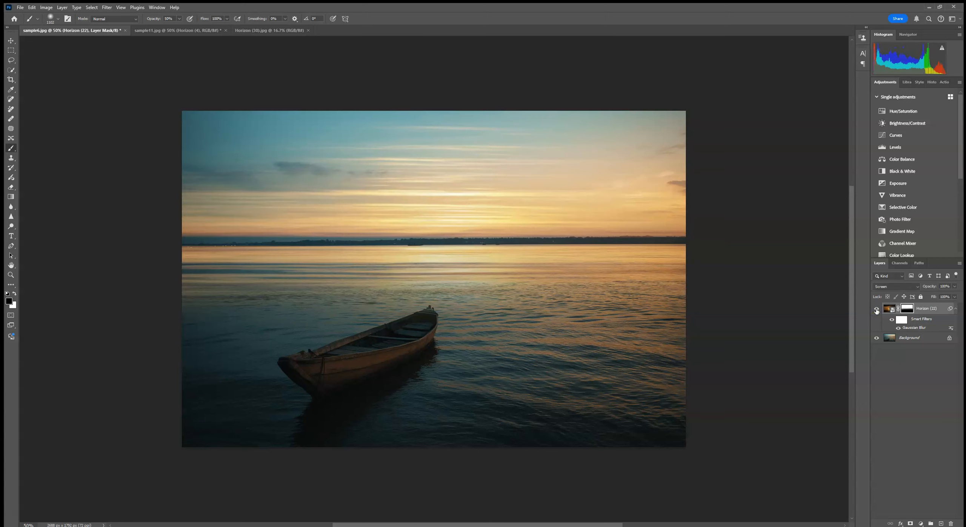
left_click(876, 310)
left_click(876, 310)
left_click(876, 310)
left_click(876, 310)
- Turn off the smart filters on the Horizon (22) layer, scale the overlay down, center it along the horizon, and commit the transform
key("ctrl+t")
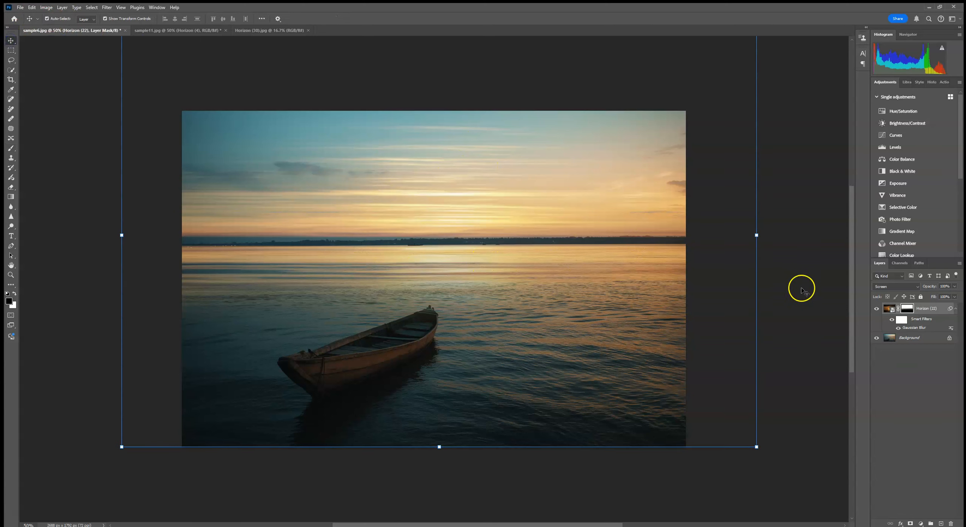
mouse_move(757, 235)
left_mouse_down()
mouse_move(535, 226)
mouse_move(585, 227)
mouse_move(570, 227)
left_mouse_up()
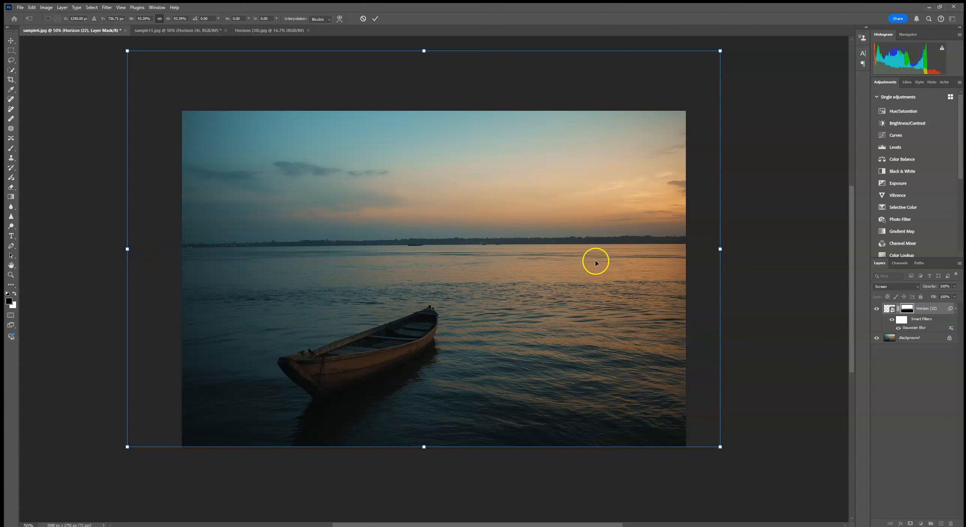
left_click(886, 316)
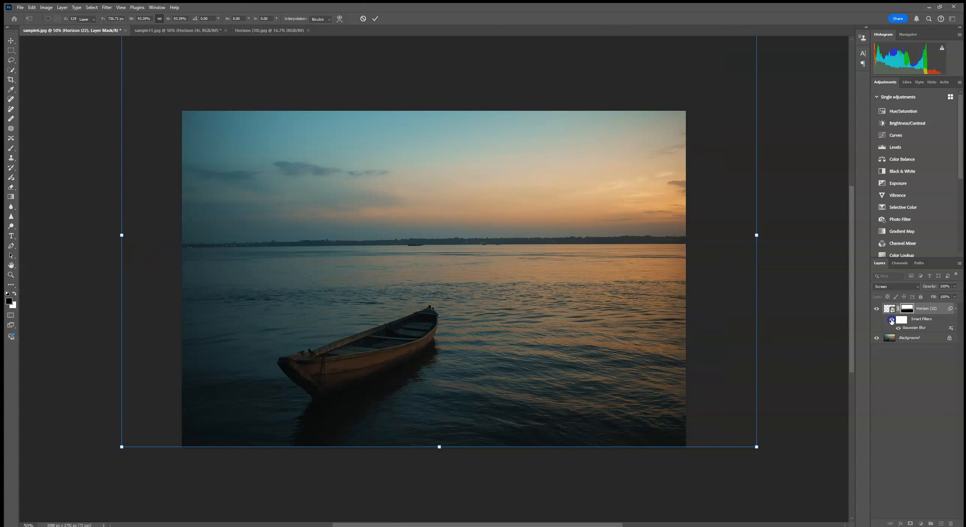
left_click_drag(549, 269, 547, 256)
left_click_drag(718, 236, 649, 238)
left_click_drag(599, 253, 644, 253)
left_click(374, 18)
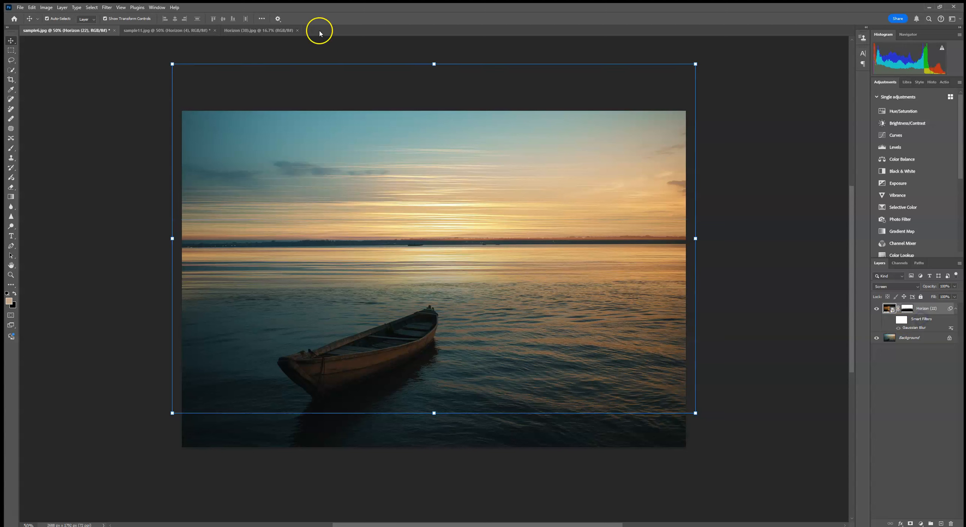
- Turn the smart filters on the Horizon (22) layer back on
left_click(821, 336)
left_click(921, 320)
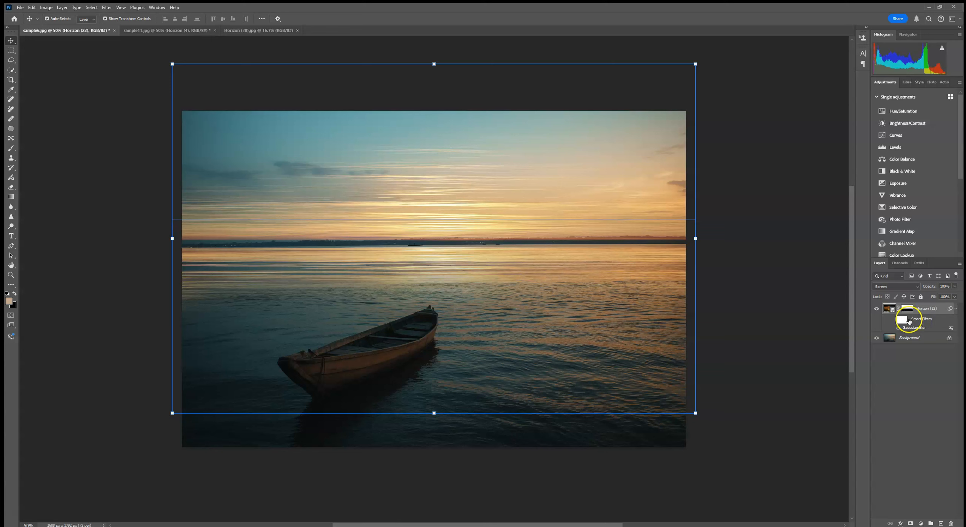
left_click(898, 321)
left_click(889, 309)
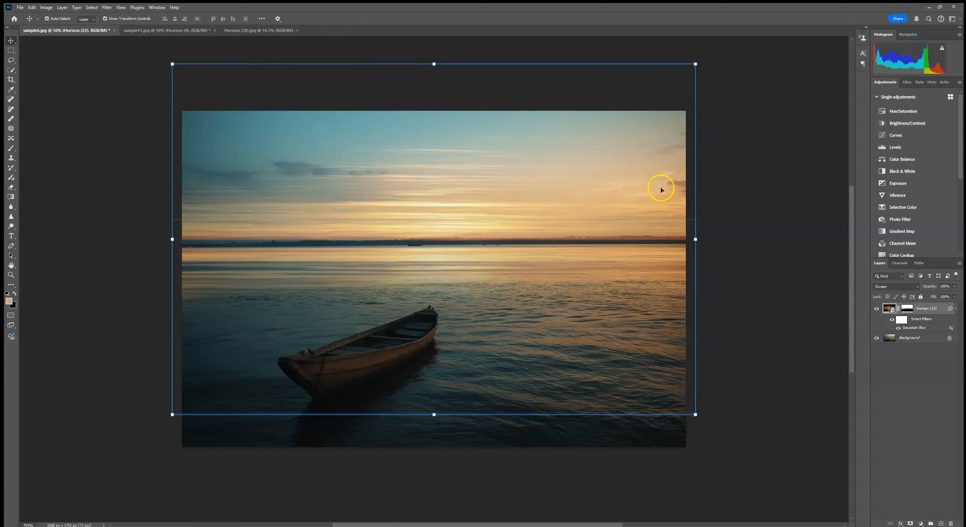
left_click(768, 155)
- Try retouching the Horizon (22) mask along the distant shoreline with a small soft round brush at 50% opacity
left_click(907, 308)
left_click(6, 153)
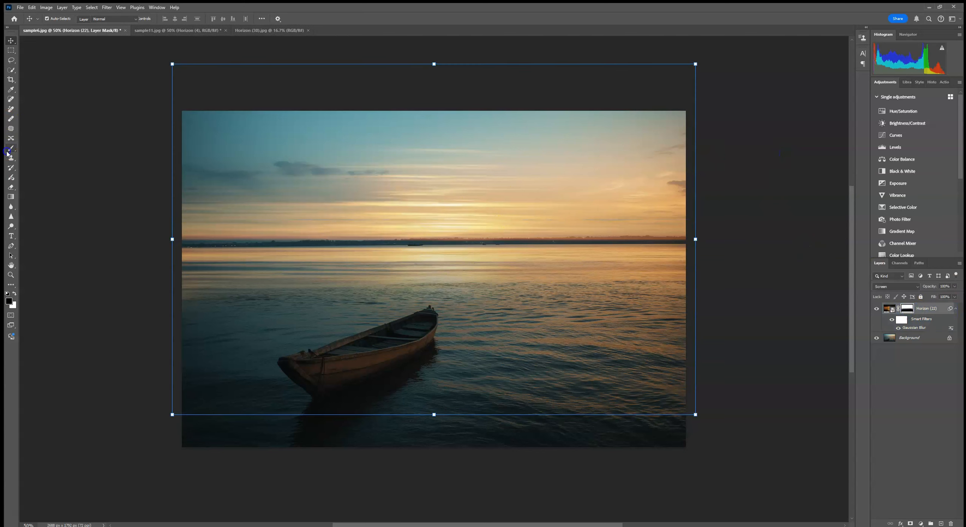
left_click(51, 18)
left_click_drag(64, 40, 59, 44)
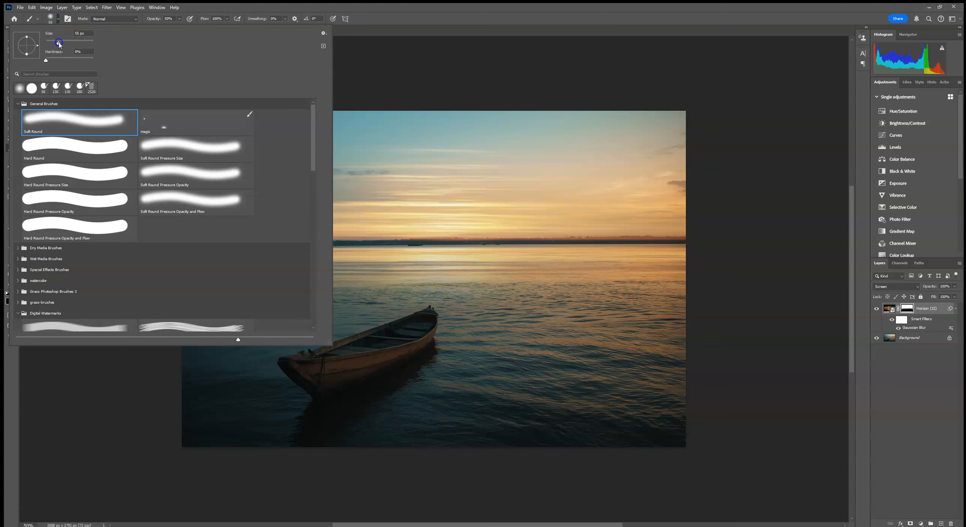
mouse_move(588, 242)
left_mouse_down()
mouse_move(675, 240)
mouse_move(653, 238)
left_mouse_up()
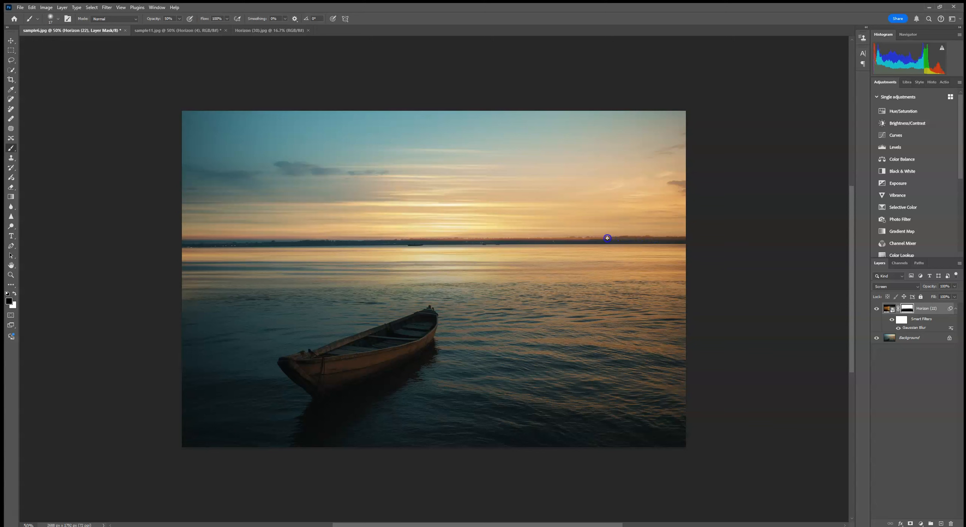
left_click_drag(611, 239, 631, 239)
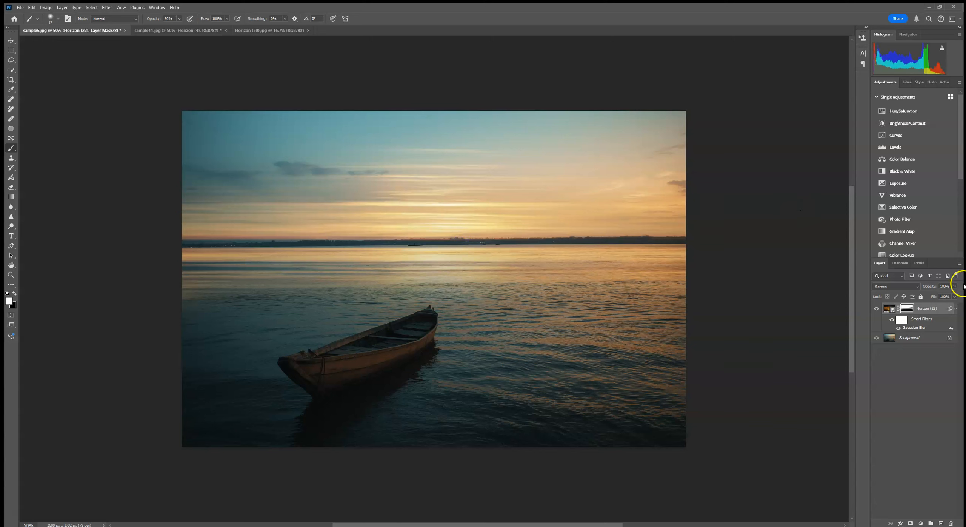
- Revert the document history to the smart filter re-enabling state, discarding the shoreline brush strokes
left_click(931, 82)
left_click(908, 200)
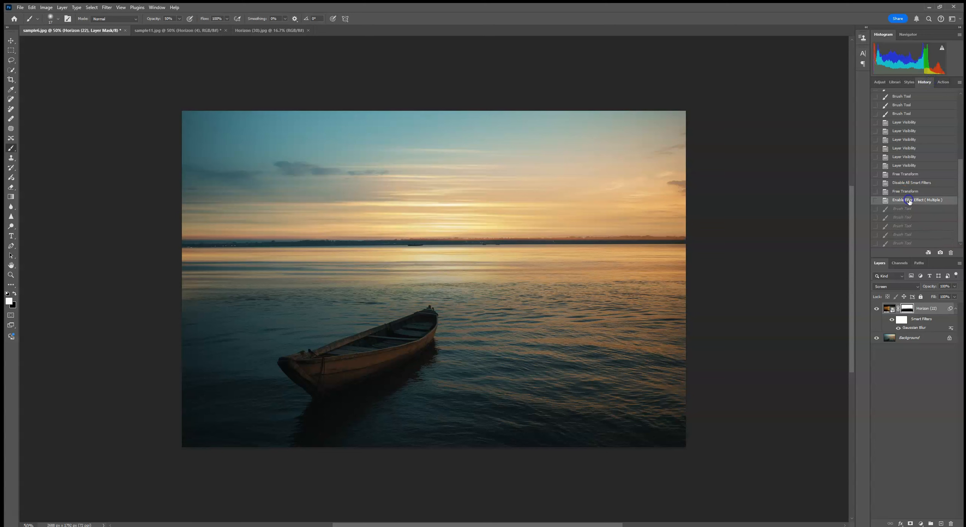
left_click(909, 82)
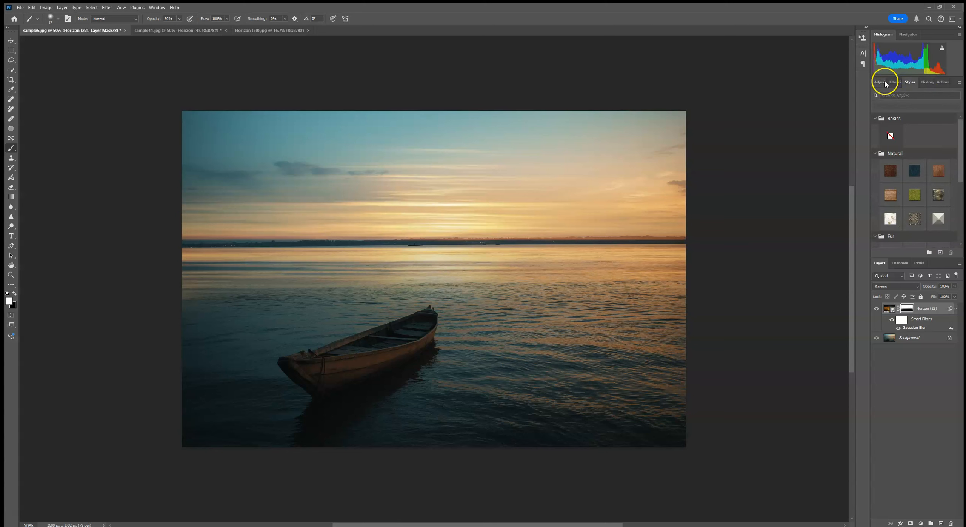
left_click(926, 83)
- Hide the Horizon (22) layer and run Generative Fill without a prompt on a full-width rectangular selection of the Background's distant shoreline
left_click(932, 310)
left_click(876, 308)
left_click(914, 338)
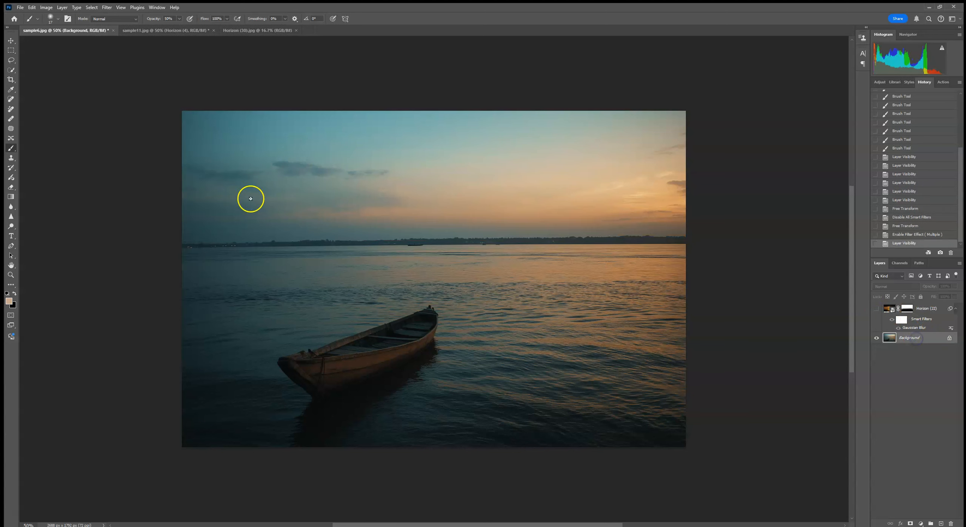
left_click(11, 51)
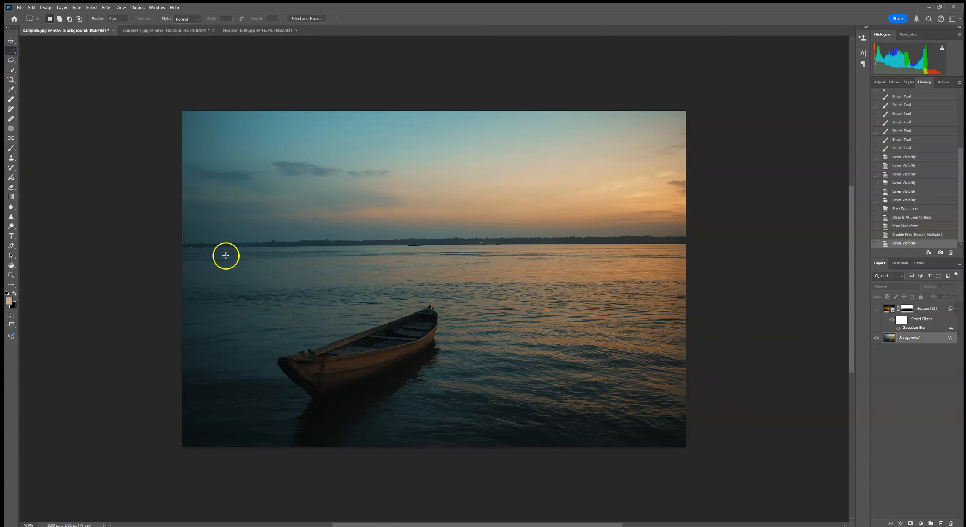
left_click_drag(176, 232, 703, 248)
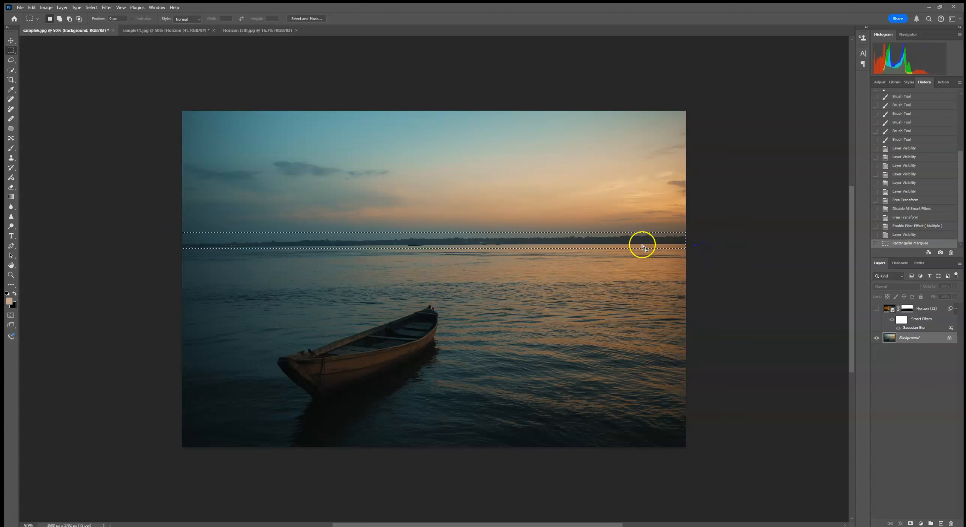
right_click(642, 244)
left_click(666, 355)
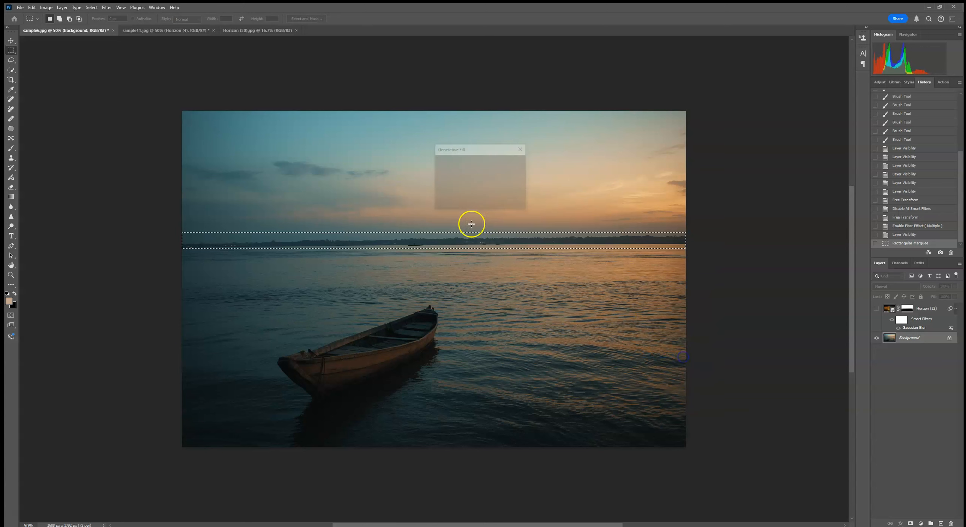
left_click(507, 202)
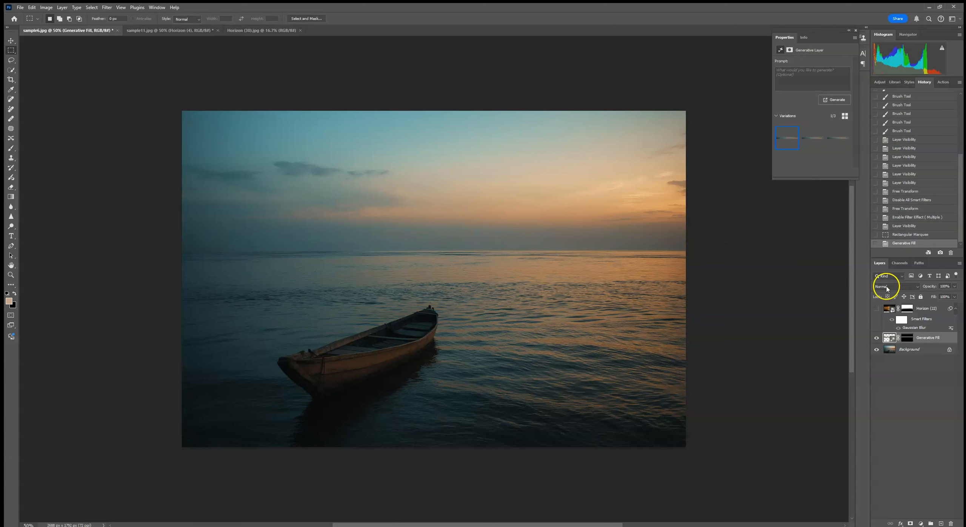
- Show the Horizon (22) layer again and merge the Generative Fill layer with the Background
left_click(877, 309)
left_click(11, 41)
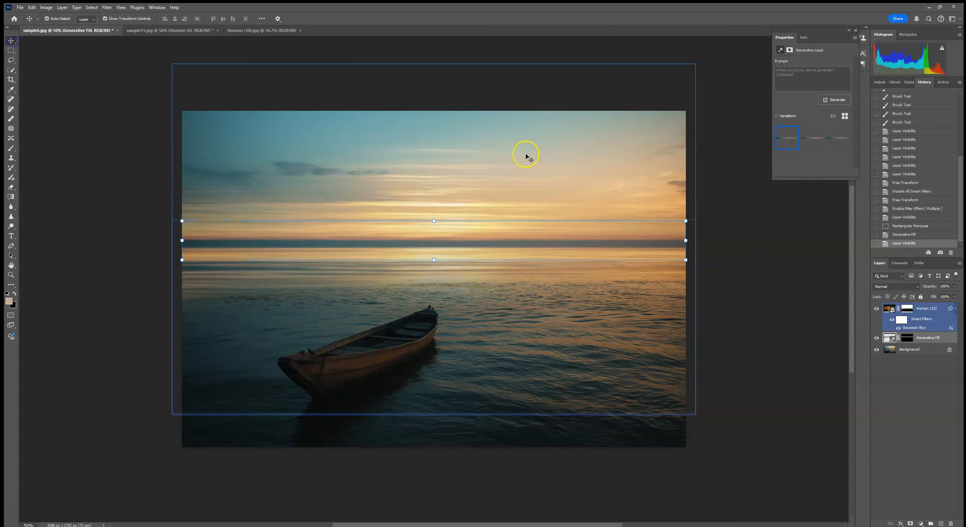
left_click(687, 240)
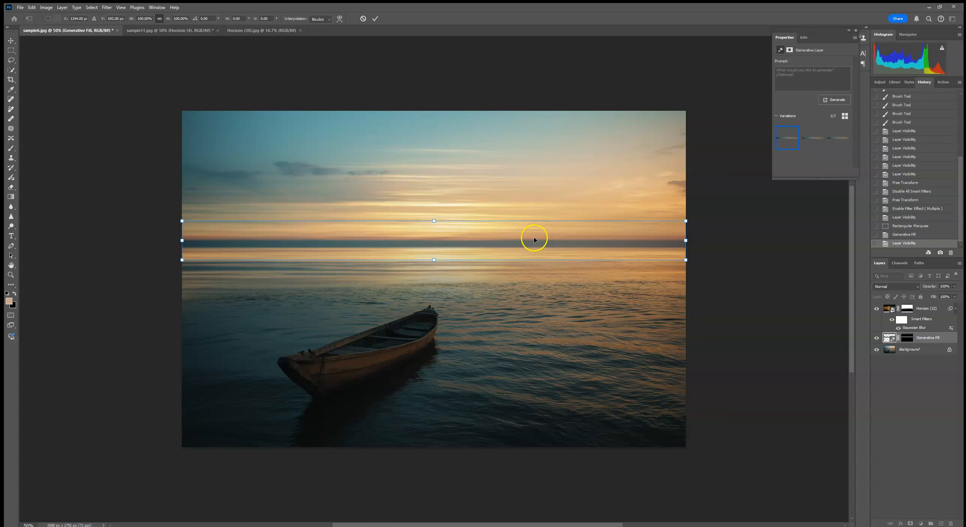
left_click(924, 310)
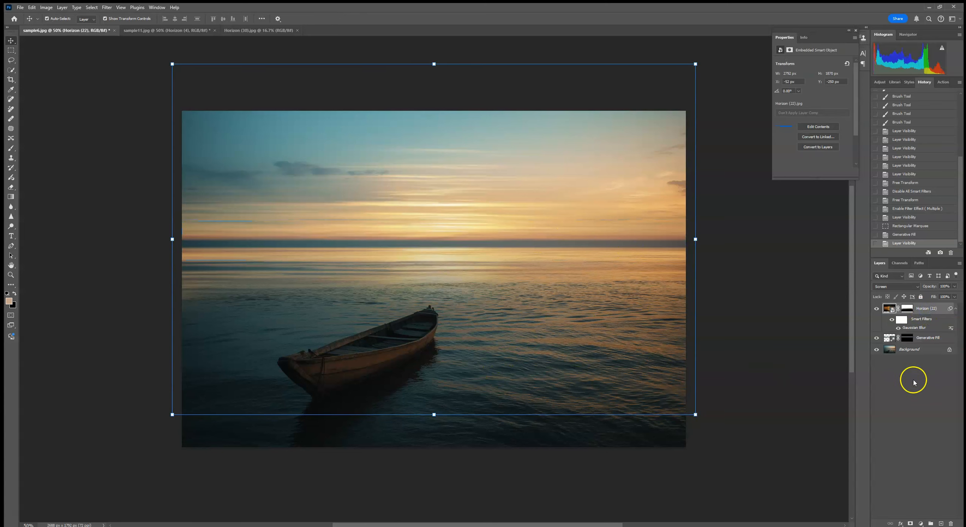
left_click(926, 338)
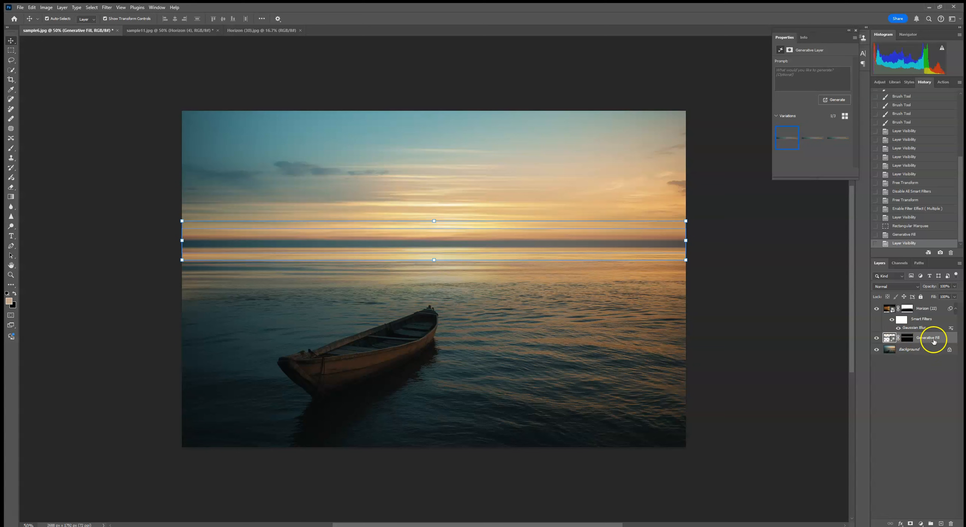
left_click(923, 349)
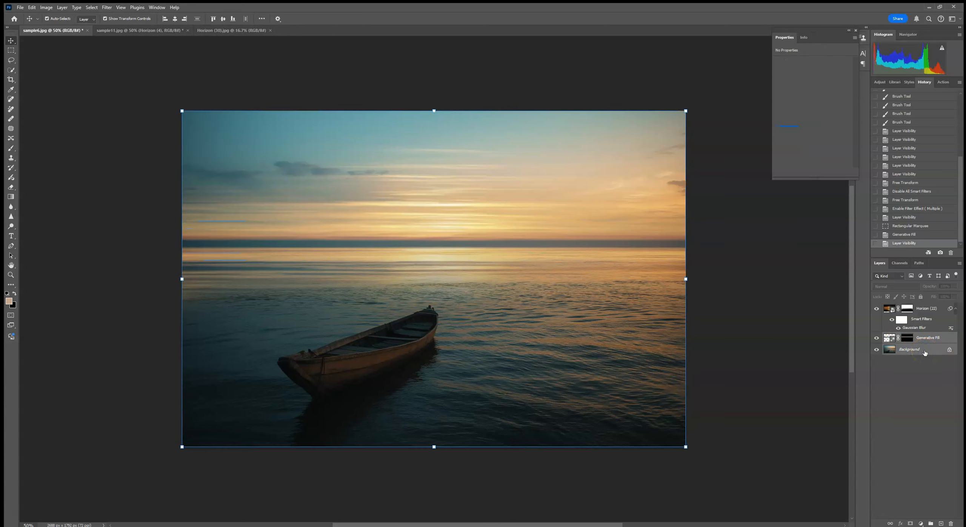
right_click(925, 350)
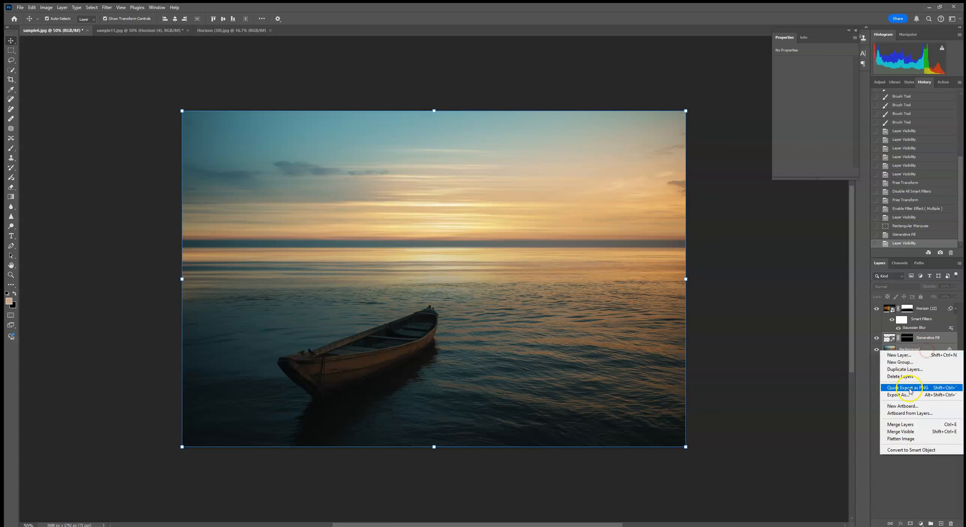
left_click(900, 424)
- Shift the Horizon (22) overlay slightly down and to the right to align its glow with the waterline, and commit the transform
left_click(923, 308)
key("ctrl+t")
mouse_move(510, 234)
left_mouse_down()
mouse_move(511, 253)
mouse_move(515, 239)
left_mouse_up()
left_click(375, 18)
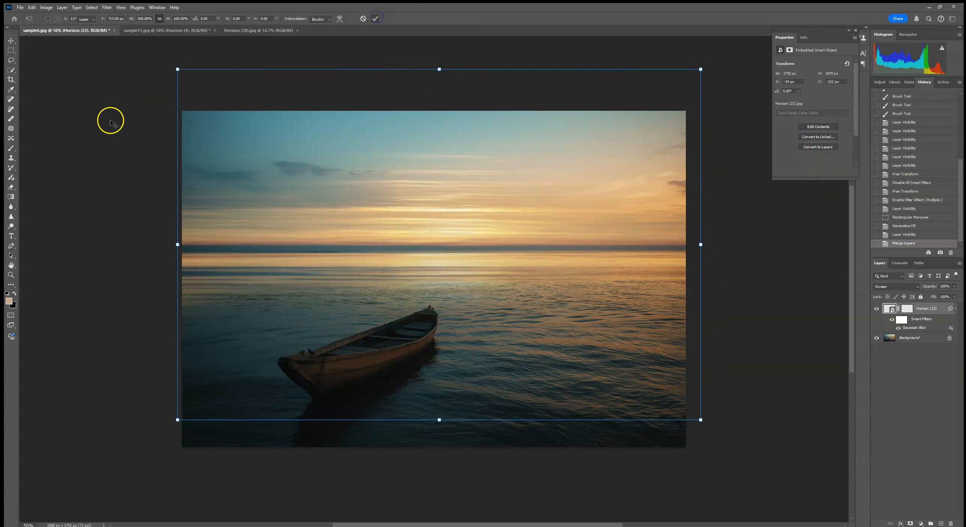
left_click(371, 86)
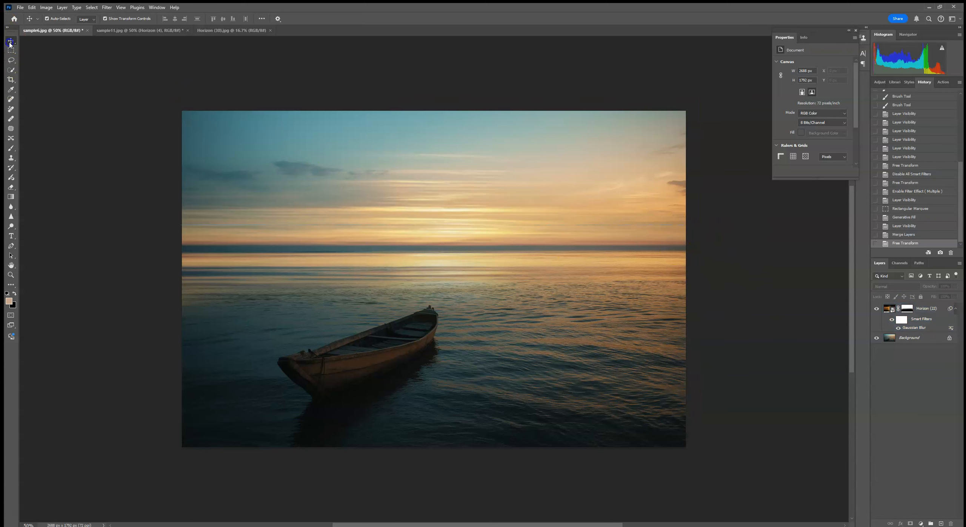
left_click(231, 215)
left_click_drag(179, 66, 206, 84)
left_click(377, 19)
left_click(123, 146)
- Compare the boat photo with and without the Horizon (22) overlay after removing the shoreline
left_click(926, 308)
left_click(877, 309)
left_click(877, 309)
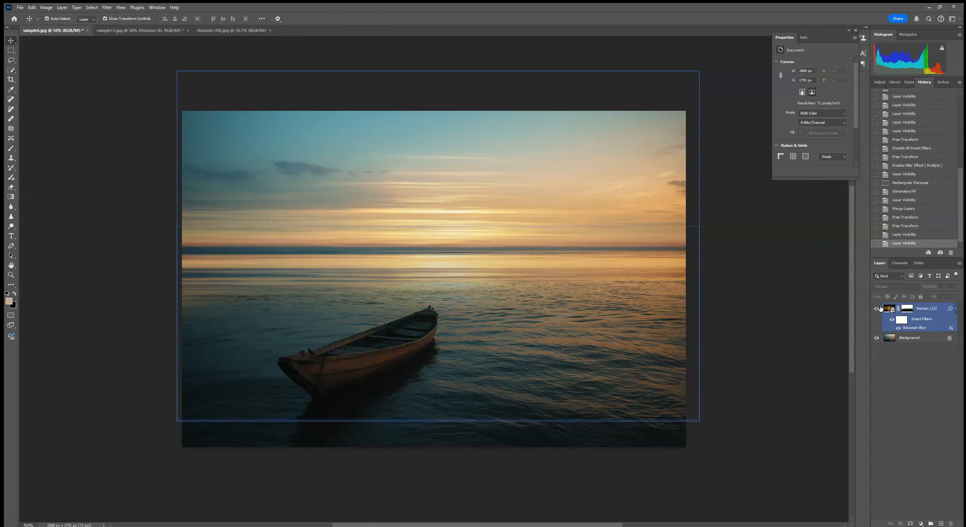
left_click(876, 308)
left_click(876, 309)
left_click(772, 292)
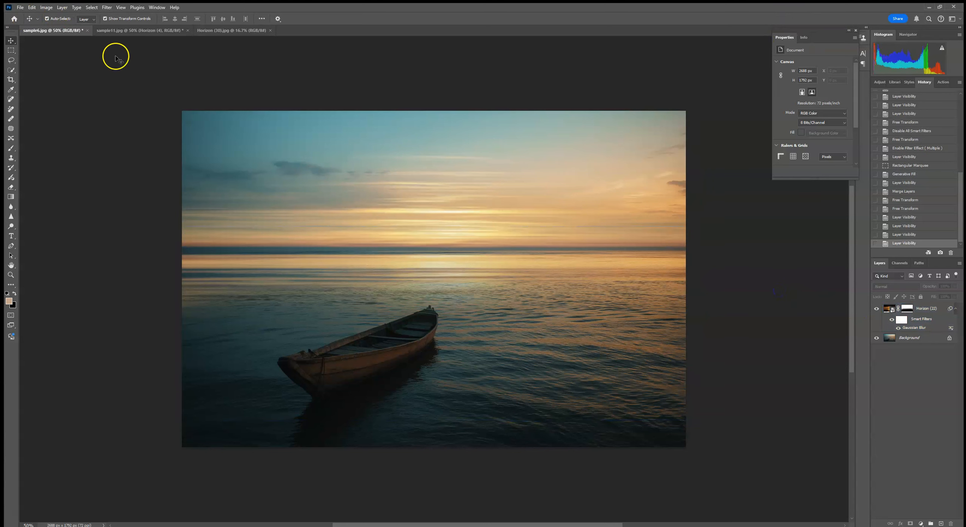
- Hide the Horizon (22) layer and place the Horizon (23) image as an embedded object above the Background
left_click(884, 312)
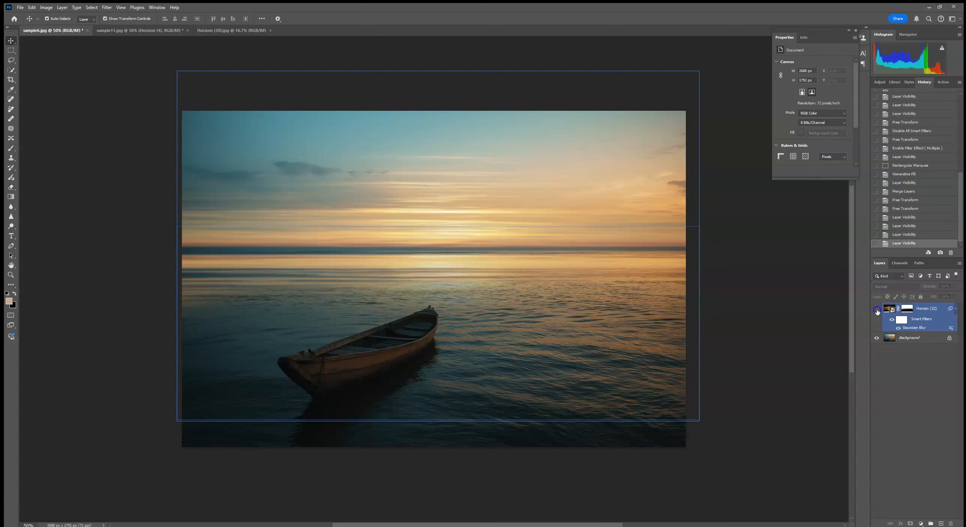
left_click(877, 310)
left_click(925, 339)
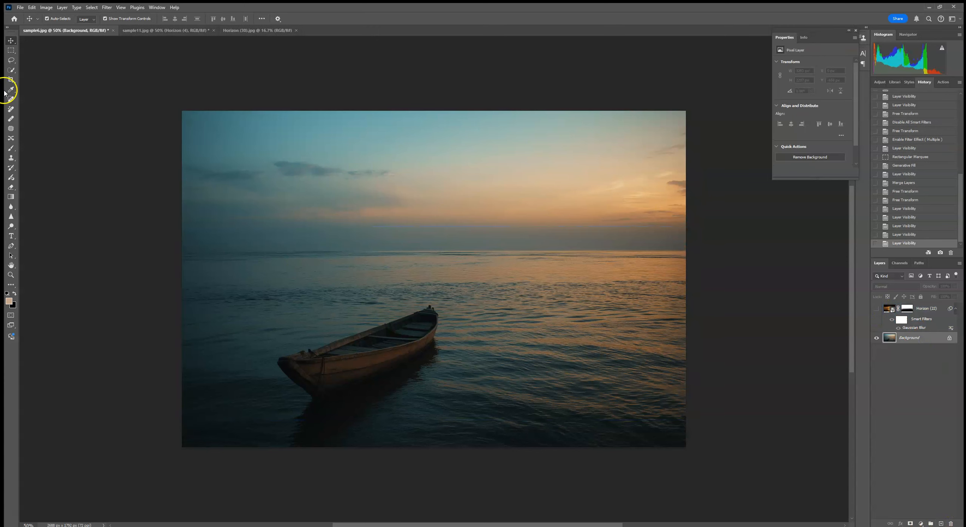
left_click(20, 7)
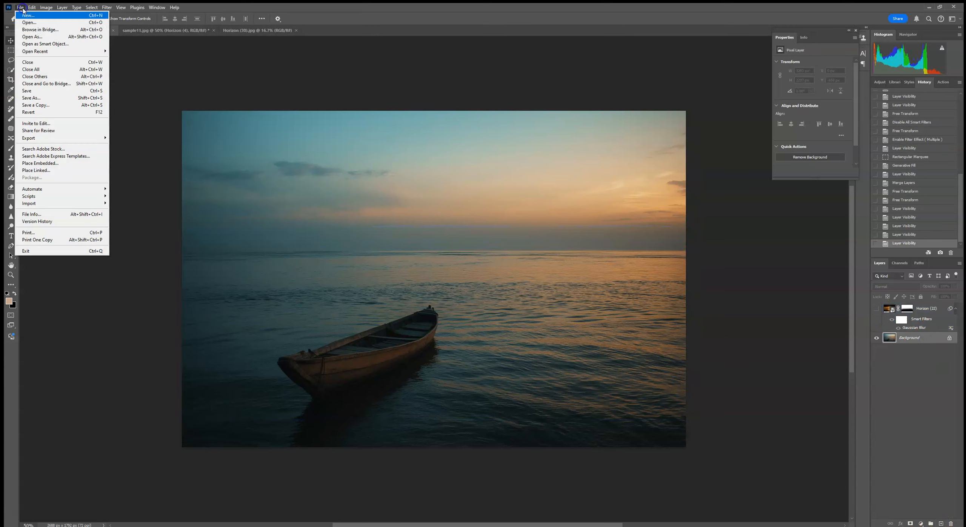
left_click(50, 163)
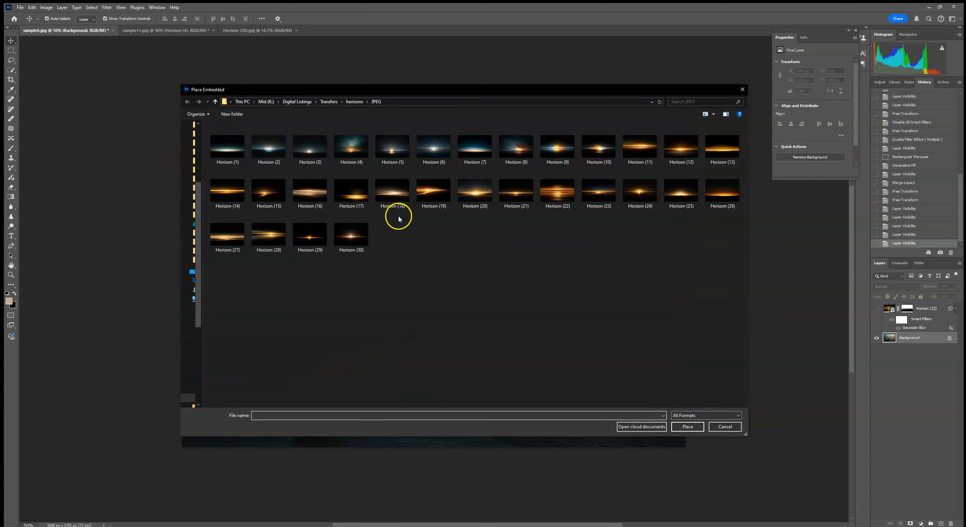
double_click(599, 193)
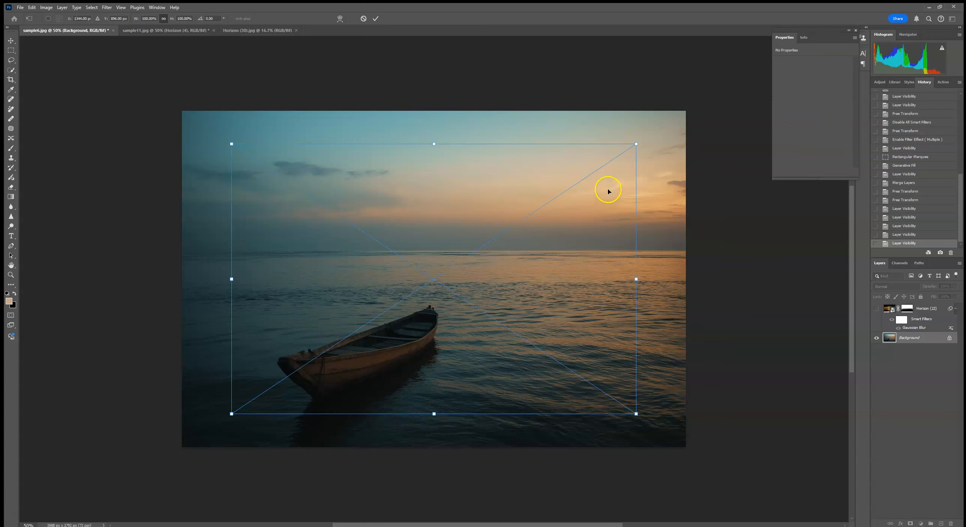
- Scale the Horizon (23) overlay to about 153% to span the photo, set its blend mode to Screen, and position it along the horizon
left_click_drag(643, 279, 758, 277)
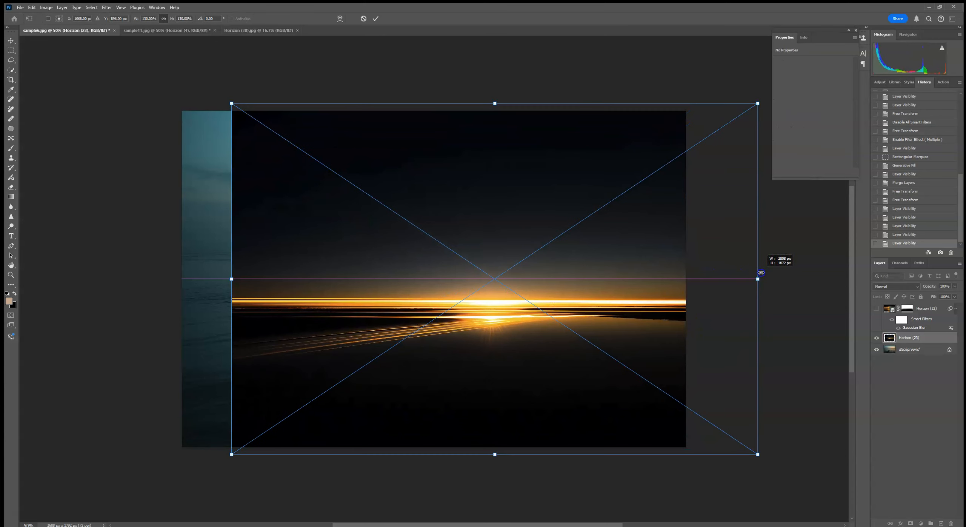
left_click_drag(232, 278, 138, 291)
left_click_drag(423, 288, 423, 269)
left_click(907, 287)
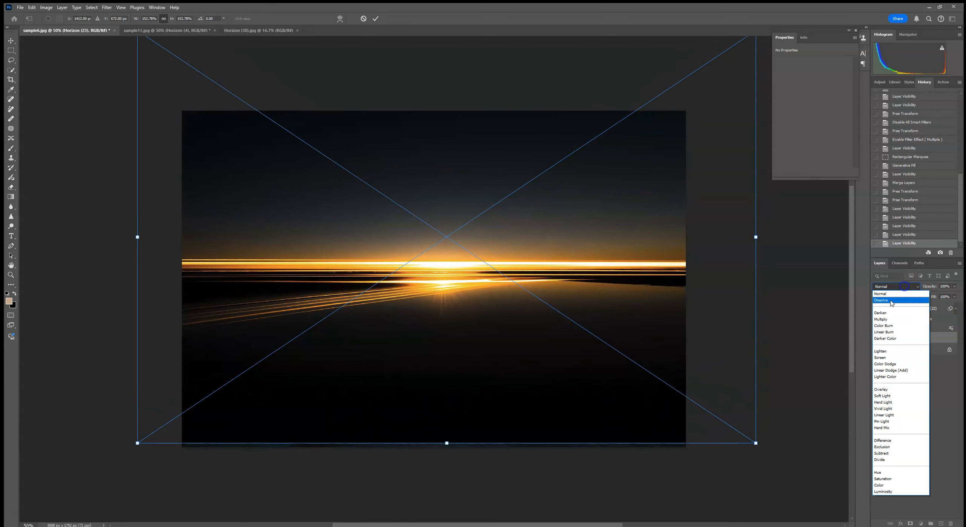
left_click(898, 356)
mouse_move(723, 259)
left_mouse_down()
mouse_move(722, 237)
mouse_move(721, 254)
left_mouse_up()
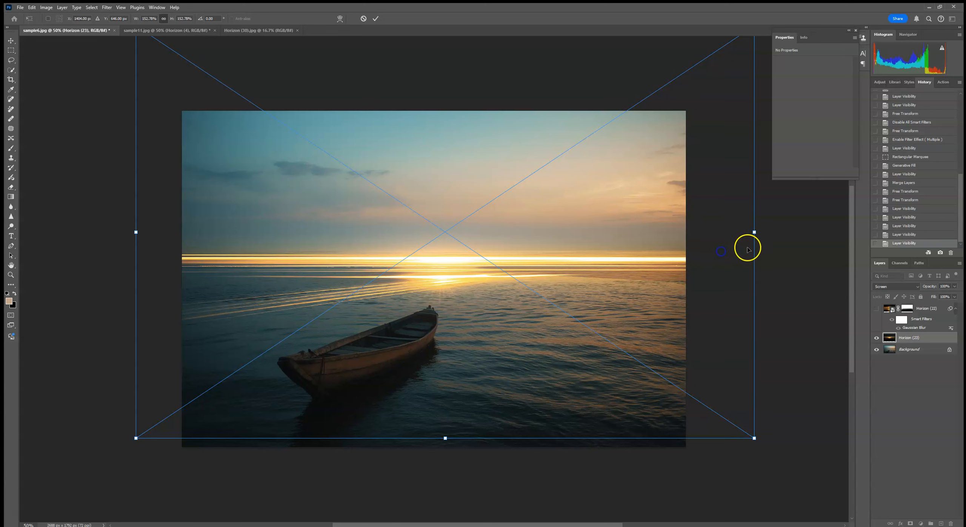
- Flip the Horizon (23) overlay vertically, move it down to realign its glow with the waterline, and commit the placement
right_click(654, 241)
left_click(676, 385)
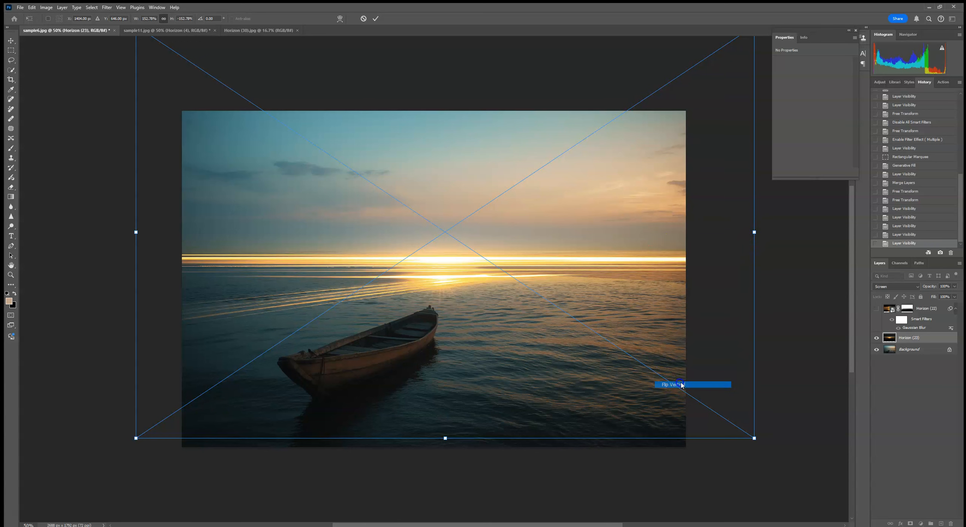
left_click_drag(556, 259, 561, 324)
left_click(375, 19)
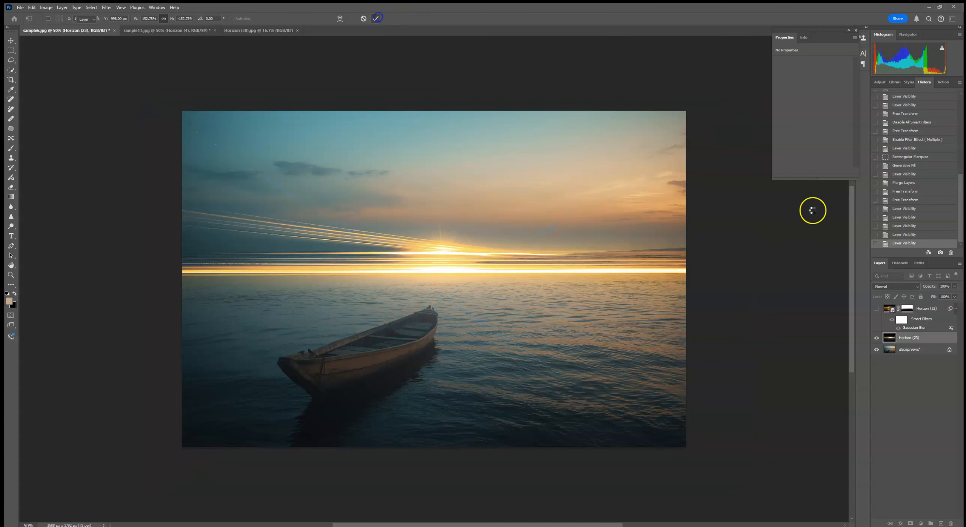
left_click(876, 338)
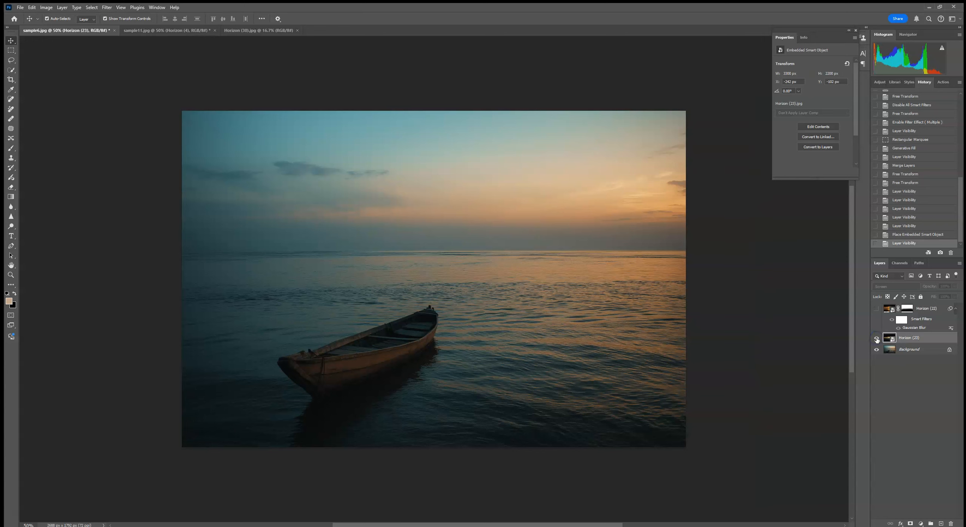
left_click(877, 337)
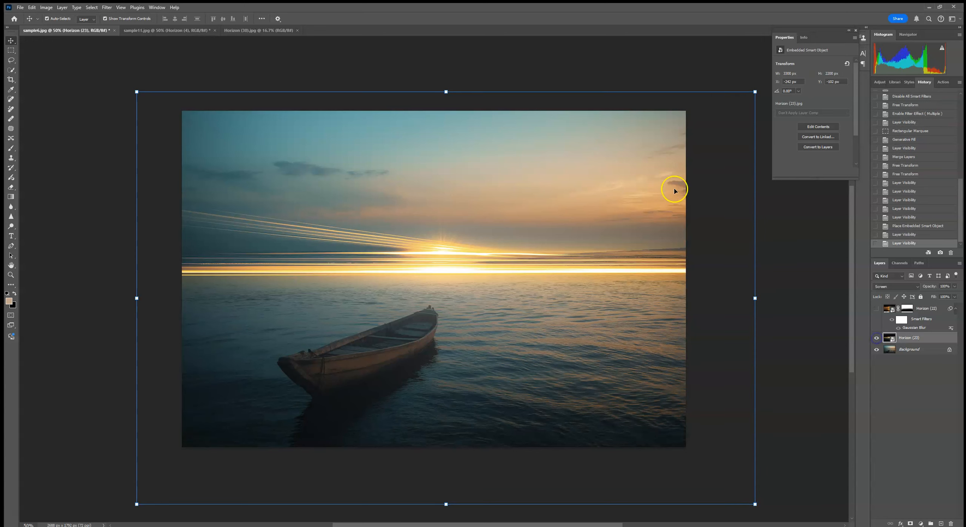
- Apply a Gaussian Blur with a 3.1-pixel radius to the Horizon (23) overlay and slightly lower the layer's opacity
left_click(106, 7)
mouse_move(113, 103)
left_click(213, 132)
left_click(690, 111)
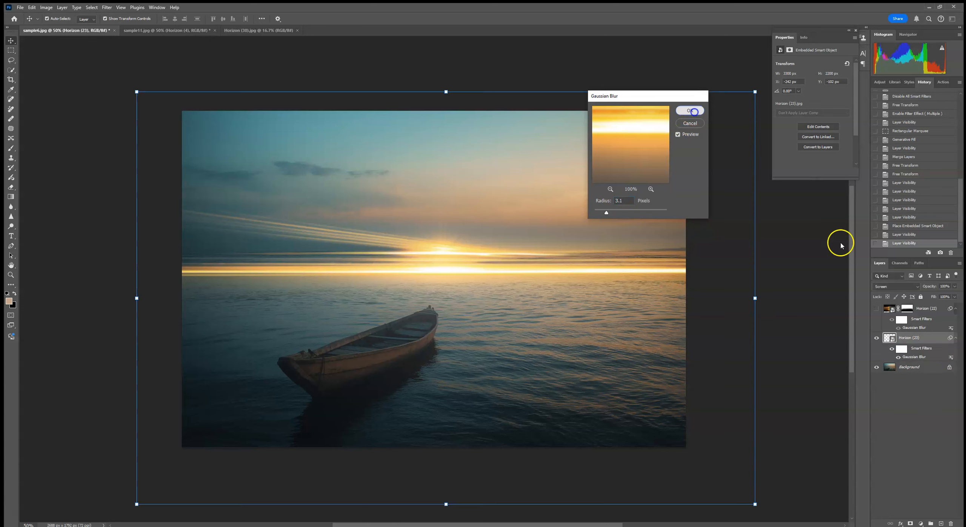
left_click(954, 286)
left_click_drag(950, 297, 948, 296)
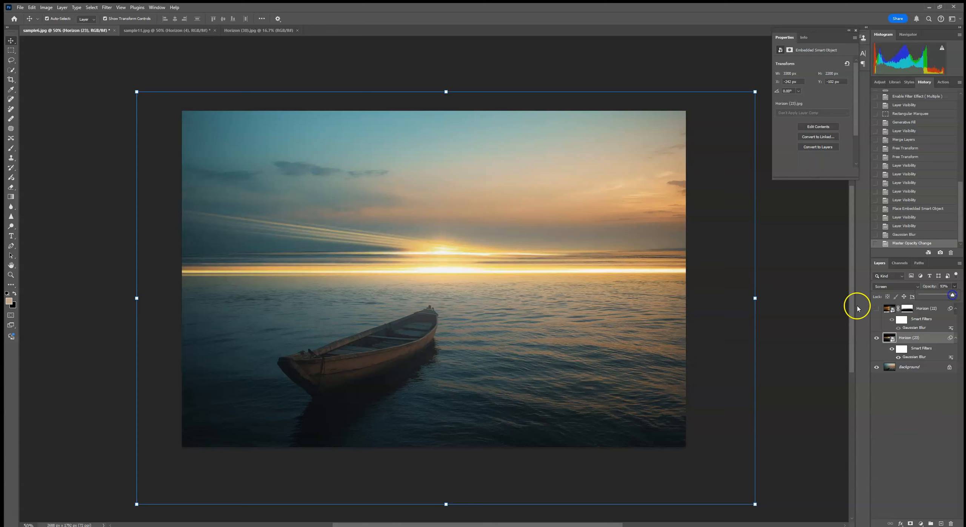
left_click(857, 307)
left_click(905, 344)
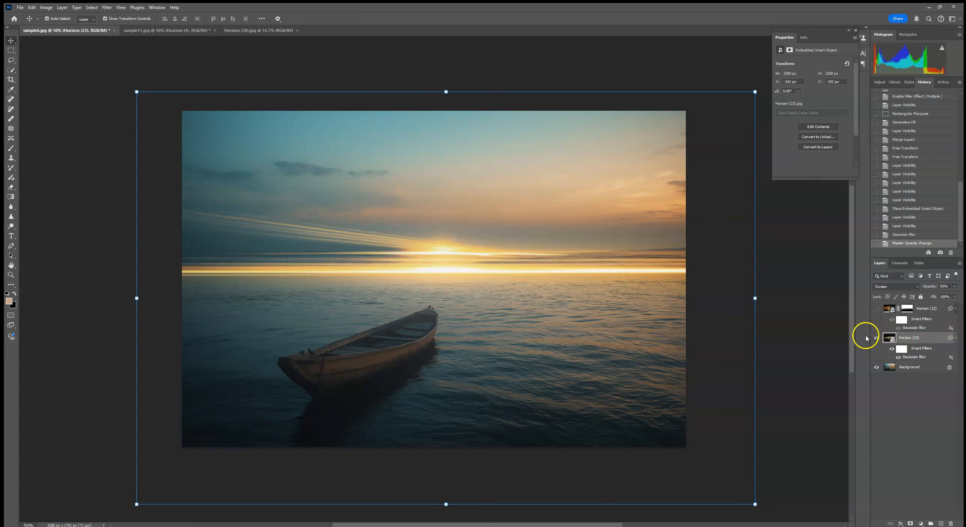
- Try darkening the Horizon (23) overlay with a clipped Brightness/Contrast adjustment at brightness -94
left_click(879, 82)
left_click(910, 123)
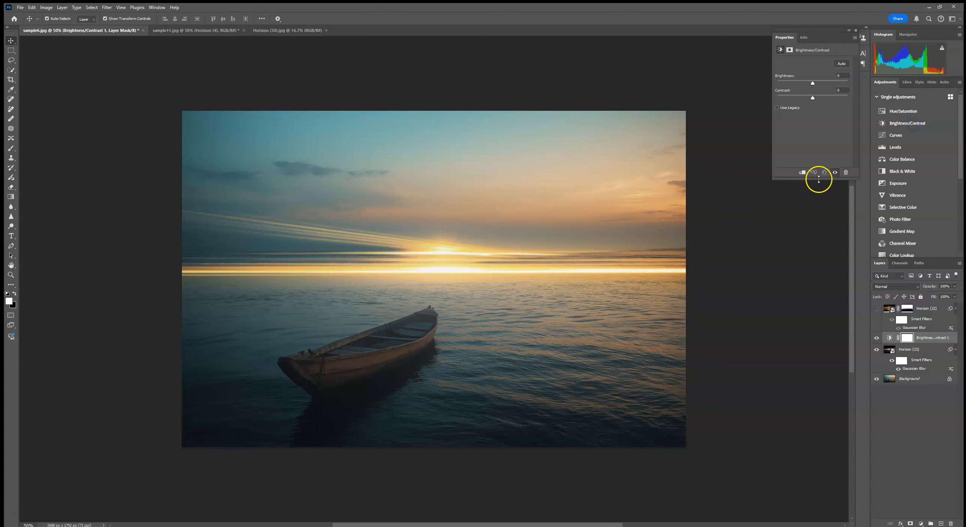
left_click(802, 178)
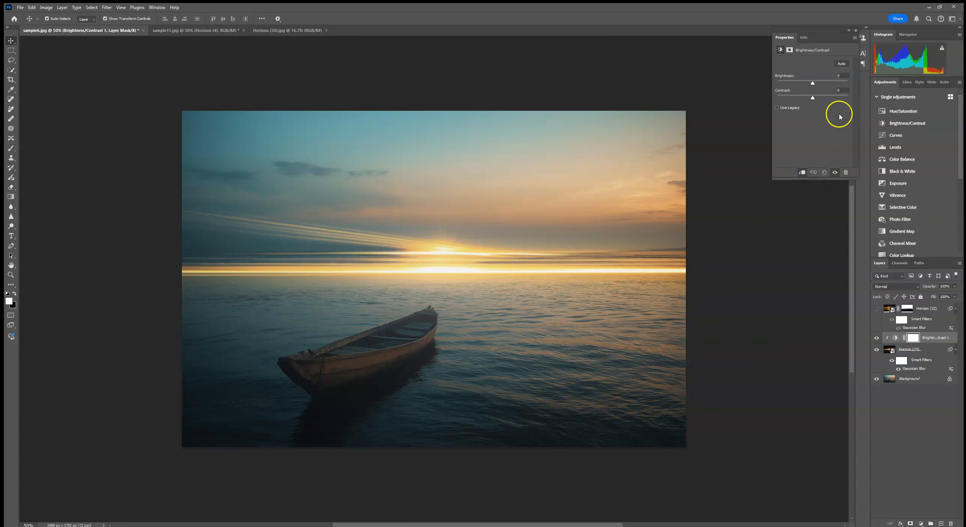
left_click_drag(809, 85, 800, 84)
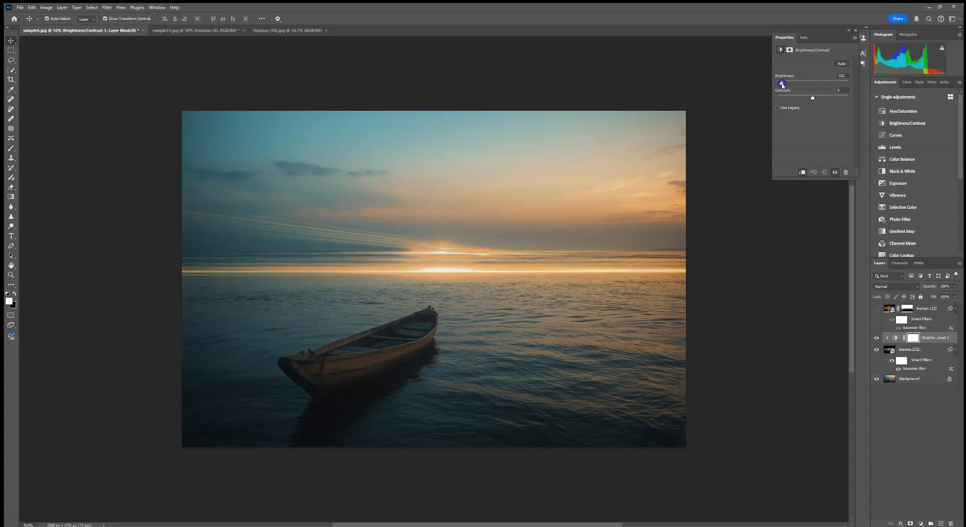
left_click_drag(786, 84, 791, 86)
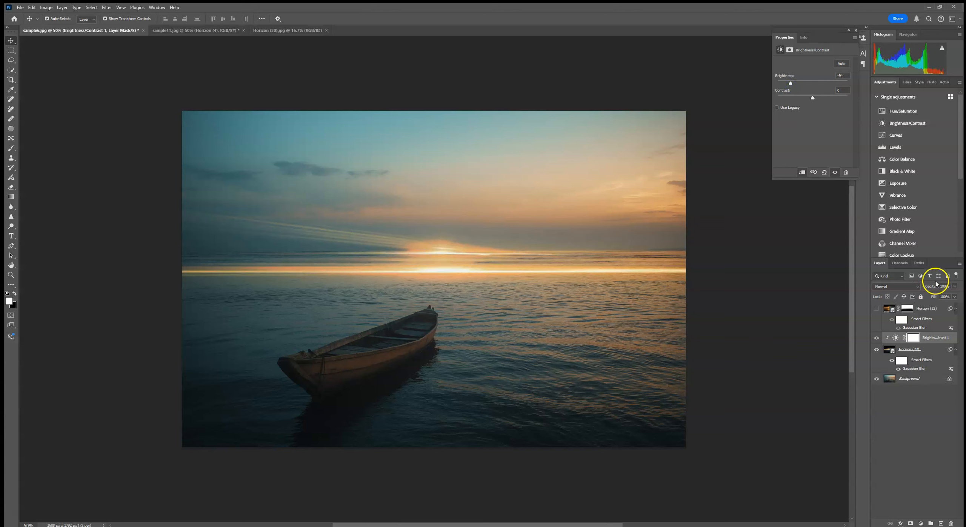
- Try shifting the Horizon (23) overlay's hue slightly toward red with a clipped Hue/Saturation adjustment, and delete both adjustment layers
left_click(927, 350)
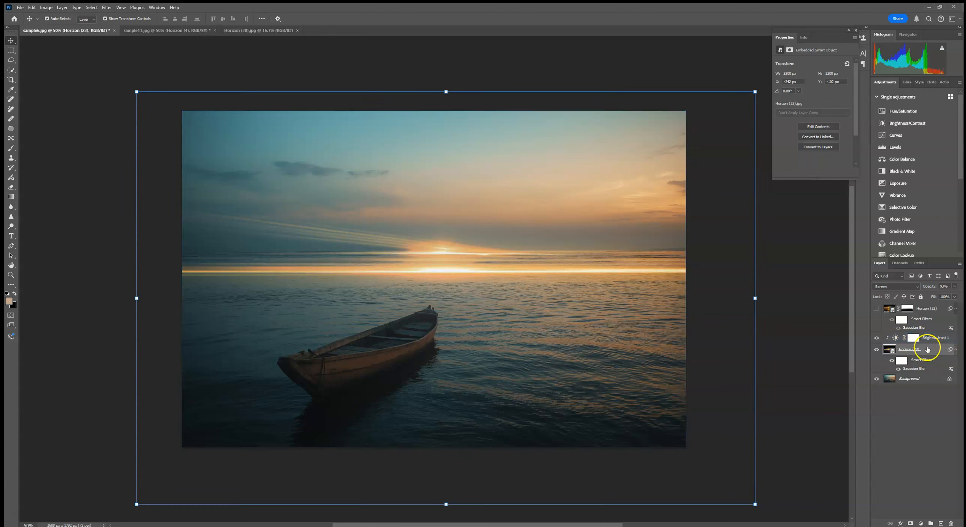
left_click(911, 349)
left_click(947, 338)
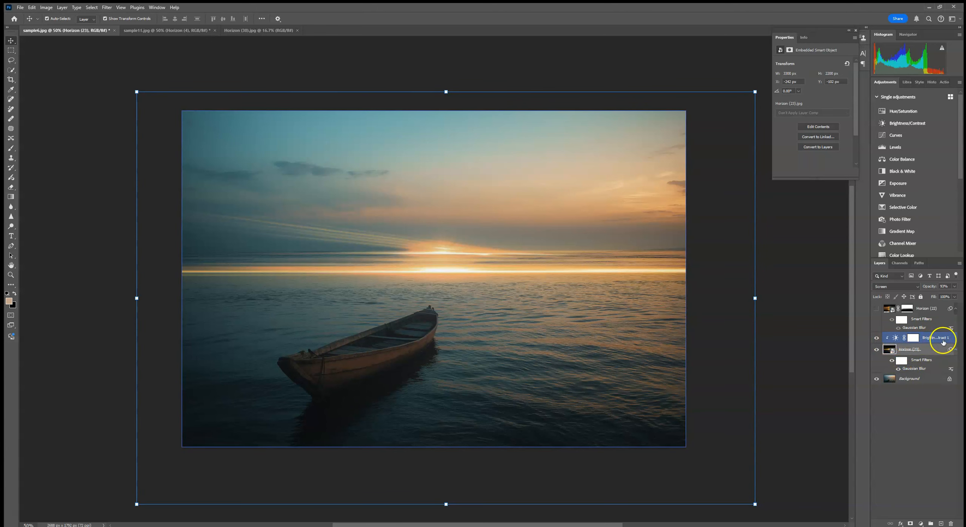
left_click(904, 112)
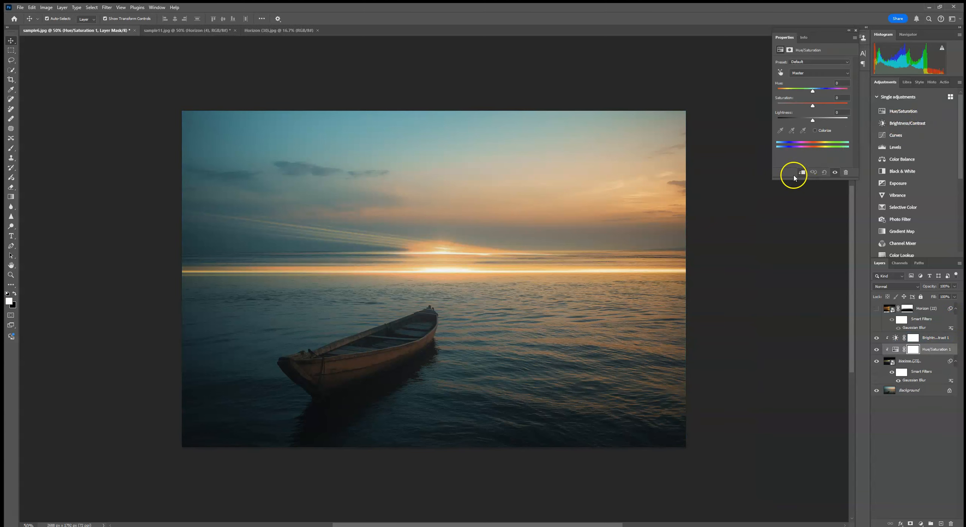
mouse_move(812, 92)
left_mouse_down()
mouse_move(847, 95)
mouse_move(806, 92)
left_mouse_up()
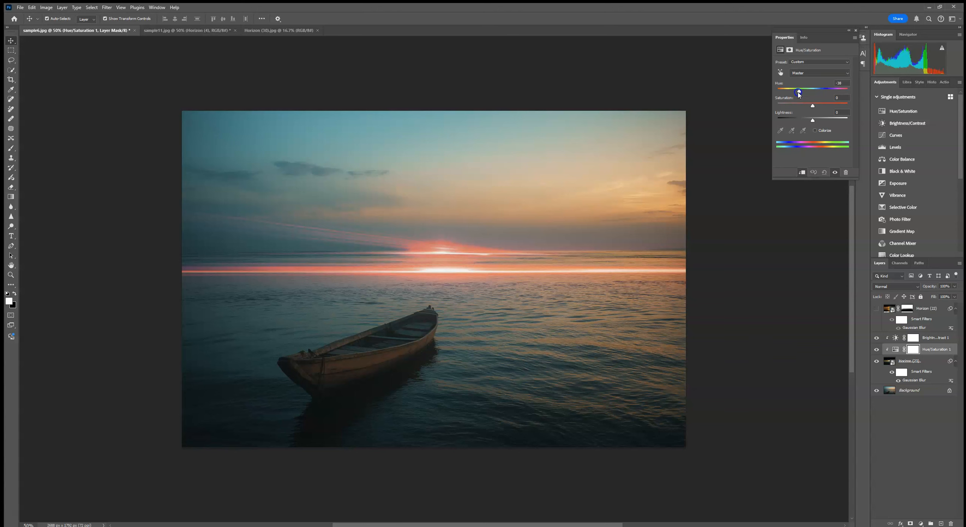
left_click_drag(801, 95, 810, 96)
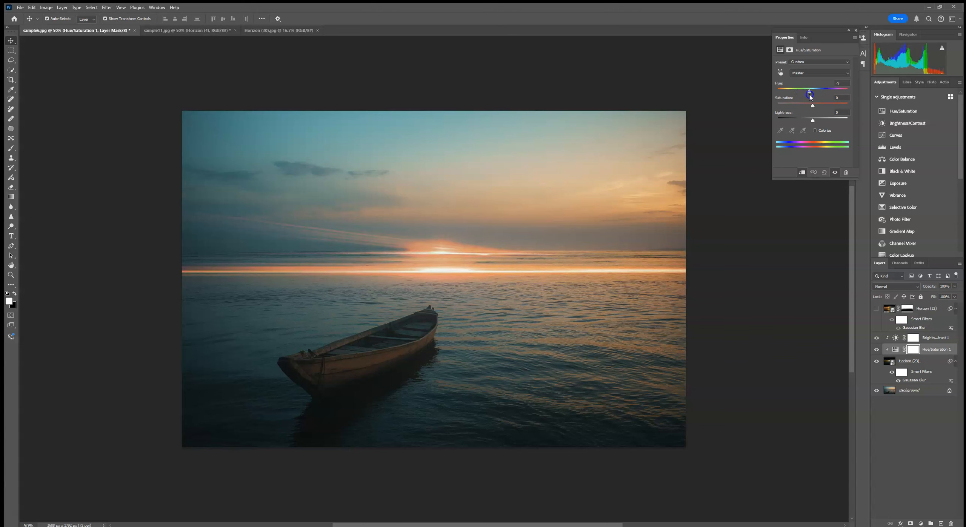
left_click_drag(939, 349, 951, 523)
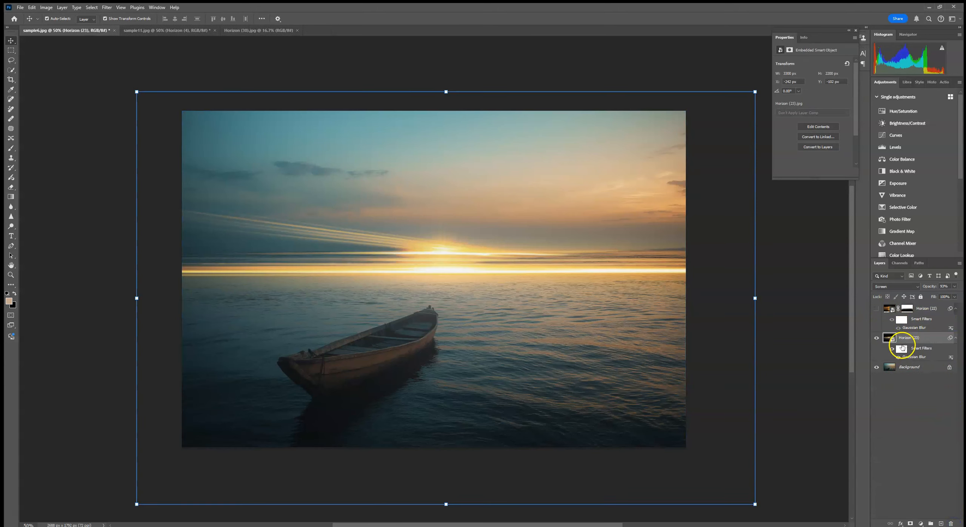
- Replace the contents of the Horizon (23) smart object with the Horizon (4) image
right_click(904, 339)
left_click(905, 252)
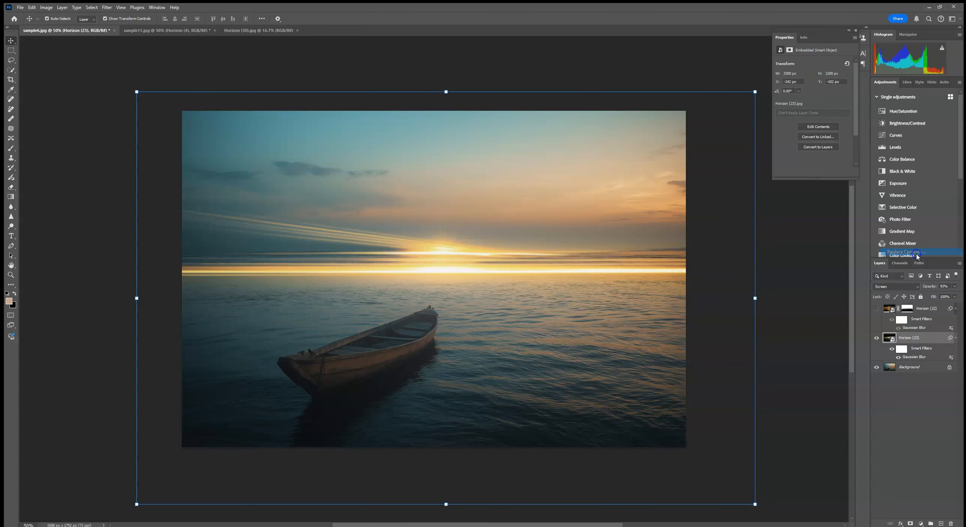
double_click(352, 149)
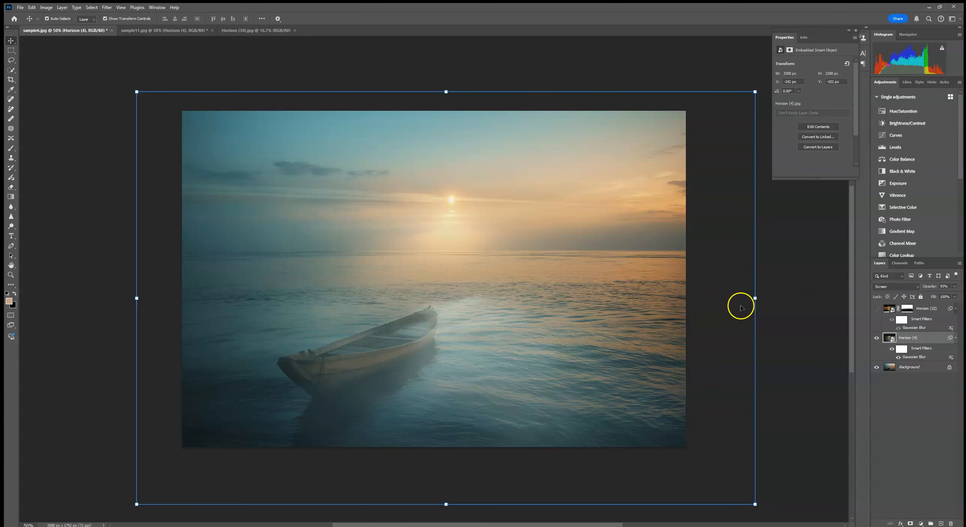
- Flip the Horizon (4) overlay vertically, rotate it about 2.4°, and move its sun onto the horizon in the brighter half of the sky
left_click_drag(719, 266, 726, 319)
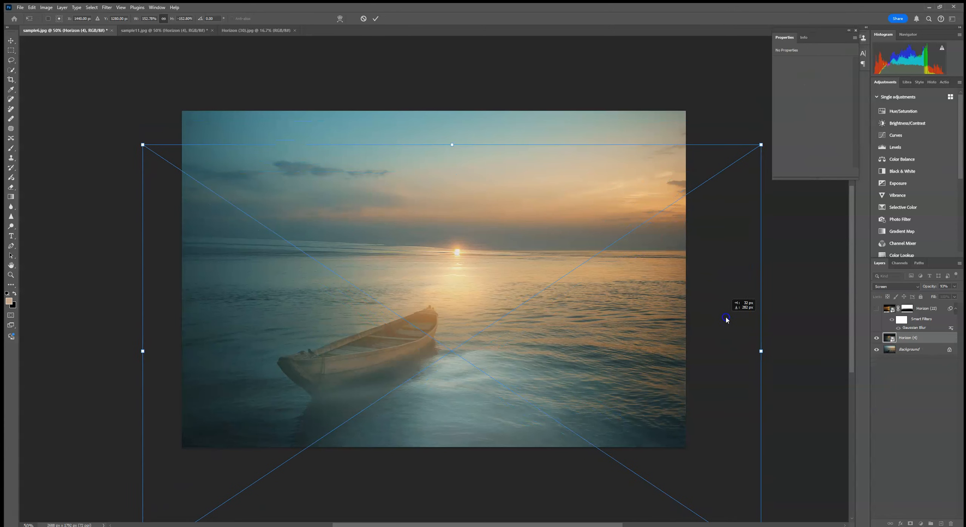
right_click(524, 193)
left_click(545, 337)
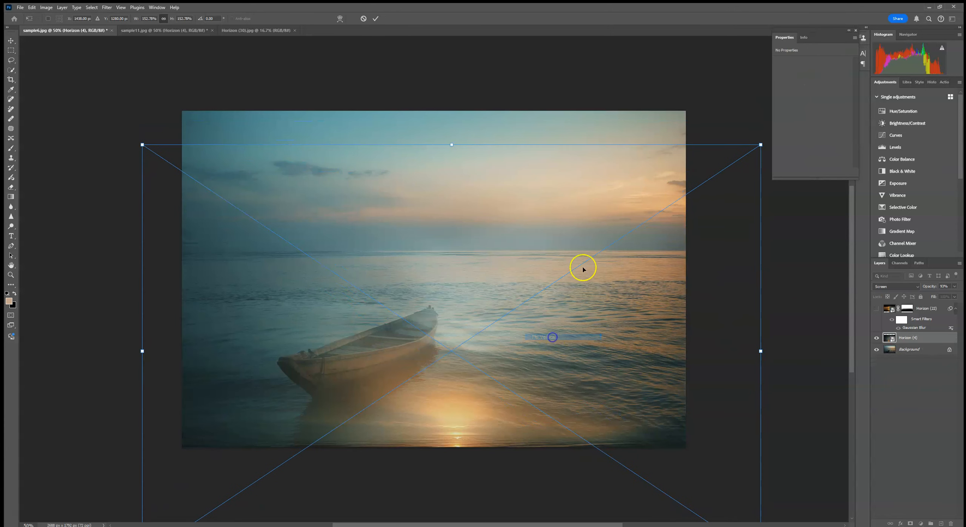
left_click_drag(672, 363, 661, 173)
left_click_drag(748, 188, 777, 204)
left_click_drag(543, 257, 674, 244)
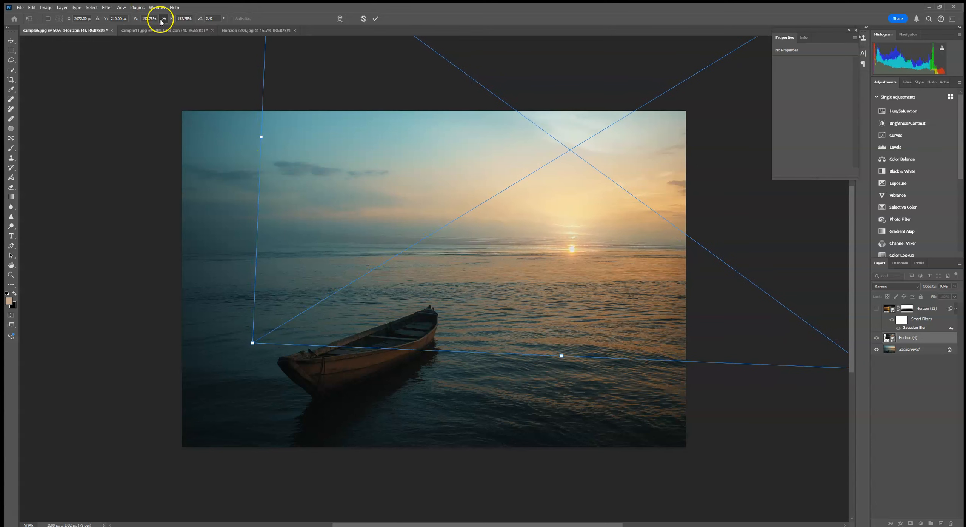
- Stretch the Horizon (4) overlay's width to about 184% to cover the whole sky, reposition its sun on the horizon, and commit the transform
left_click_drag(258, 137, 133, 137)
left_click_drag(481, 161, 526, 164)
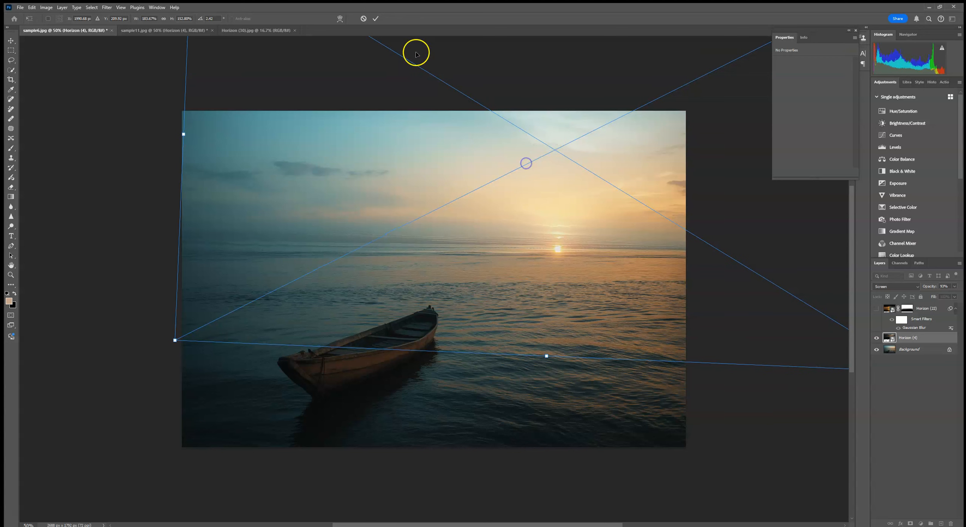
left_click(375, 18)
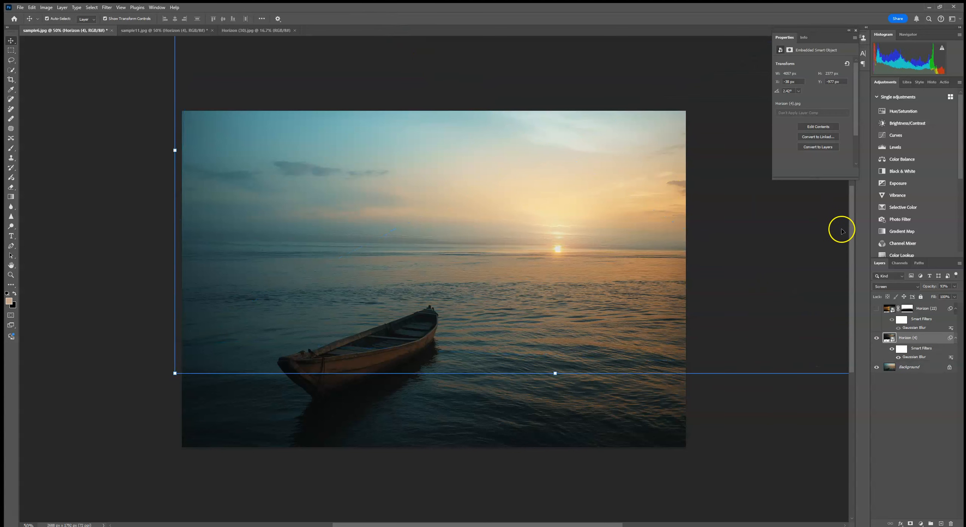
- Compare the boat photo with and without the Horizon (4) overlay
left_click(877, 338)
left_click(876, 338)
left_click(796, 447)
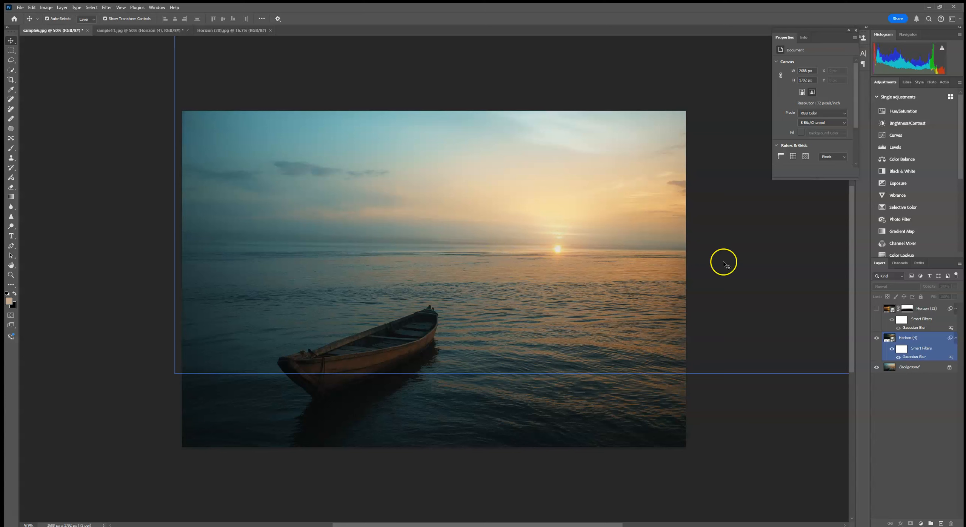
left_click(877, 338)
left_click(877, 338)
left_click(636, 453)
- Clip a Brightness/Contrast adjustment to the Horizon (4) overlay, set its brightness to about -73, and close the adjustment settings
left_click(916, 338)
left_click(914, 125)
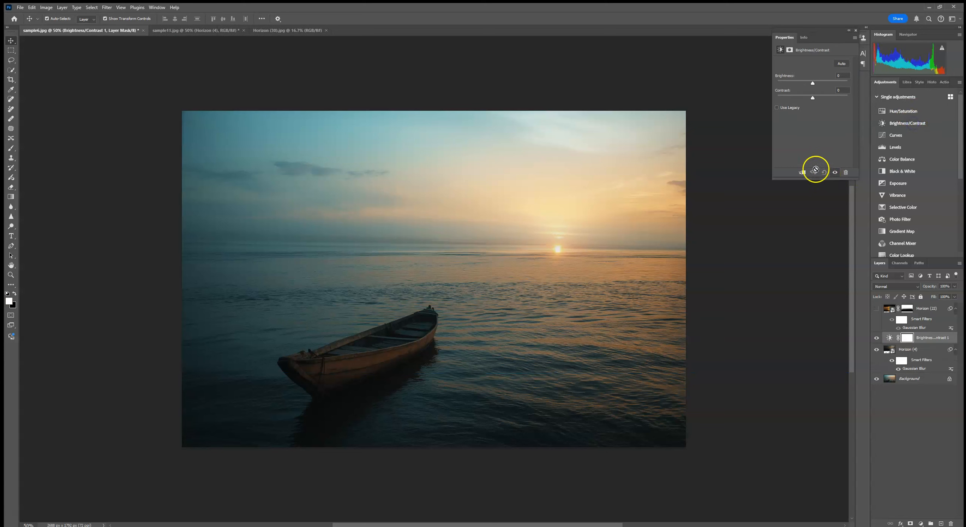
left_click_drag(812, 84, 807, 84)
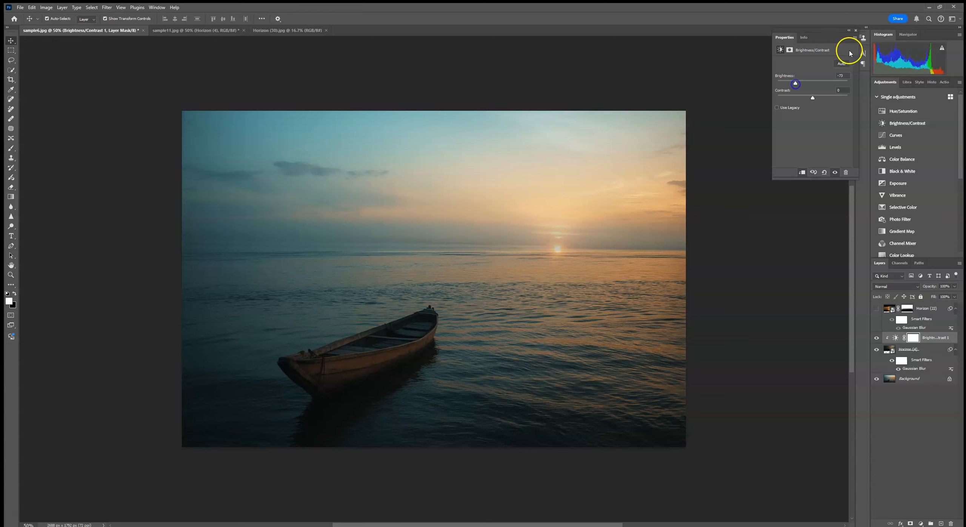
left_click(855, 32)
left_click(618, 46)
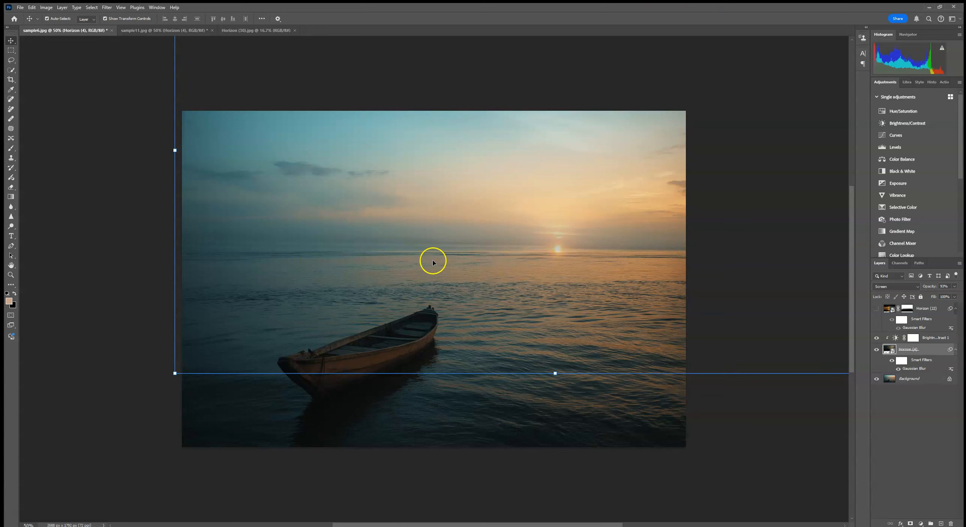
- Review the sample11.jpg portrait composite, return to the sample6.jpg boat photo, and deselect its layer to view the result
left_click(134, 30)
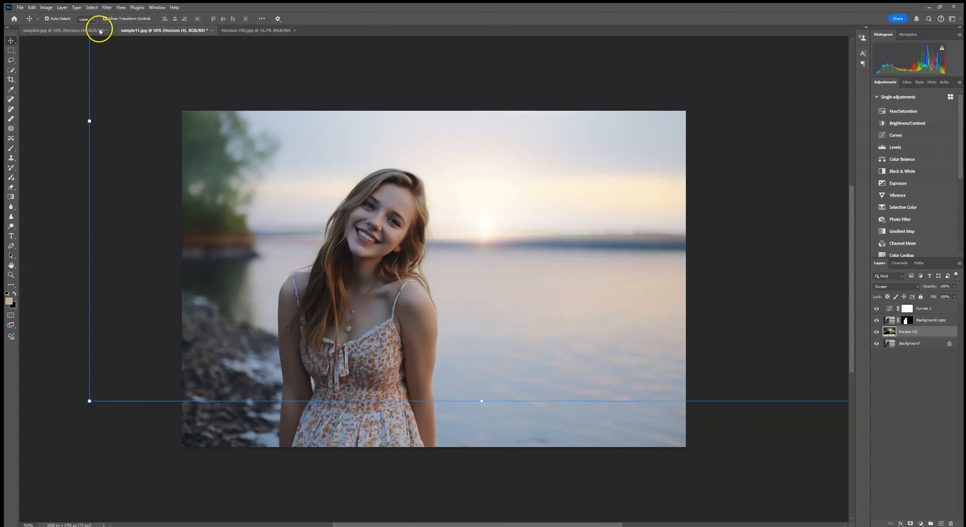
left_click(86, 31)
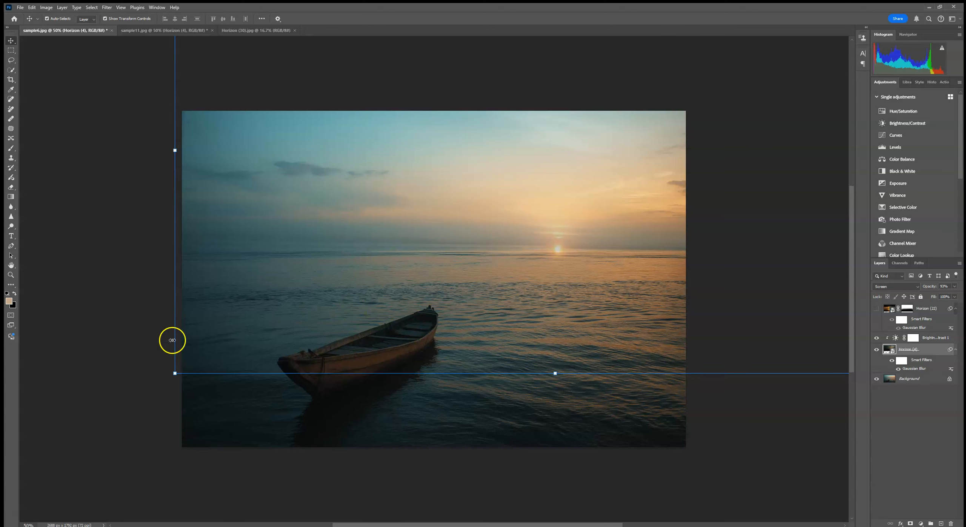
left_click(105, 467)
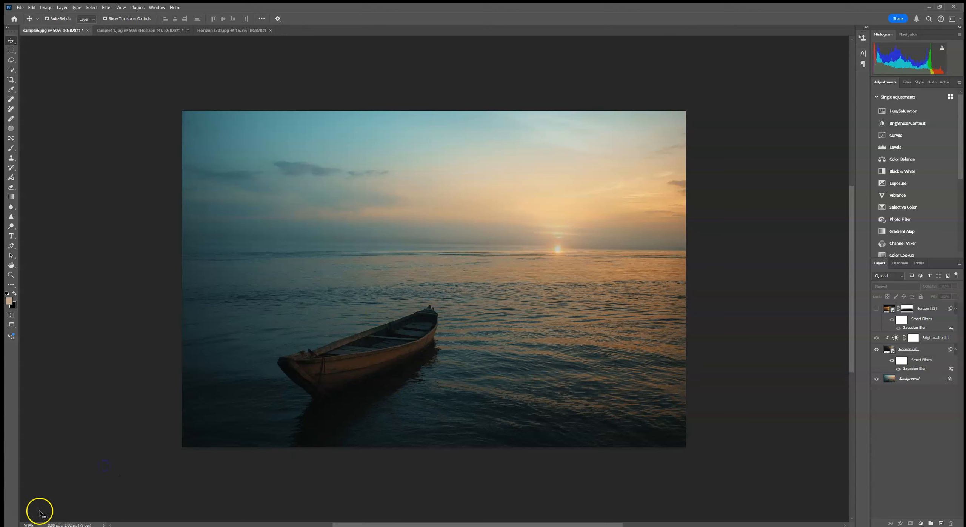